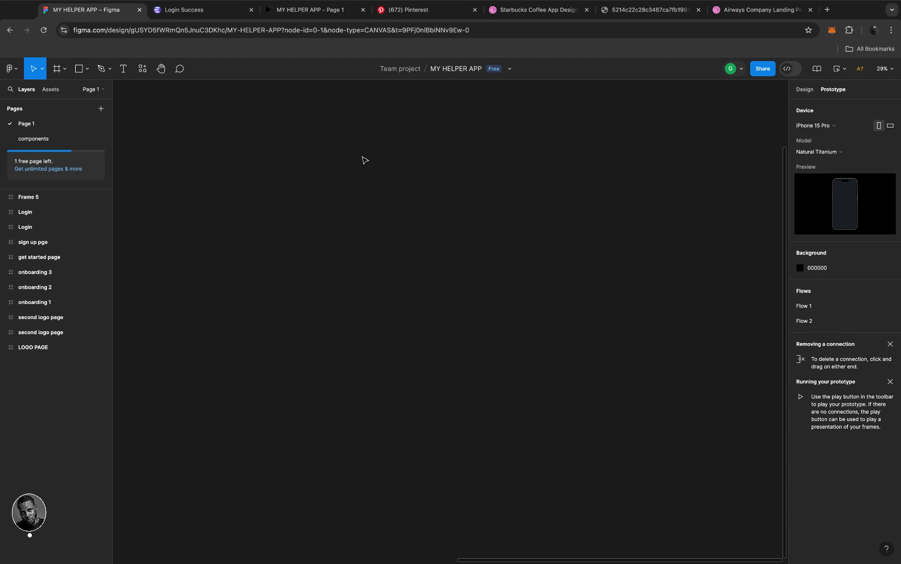
- Switch to Pinterest, open the Burgers restaurant-list app pin by UX Patterns, and capture a screenshot of the whole screen
click(416, 14)
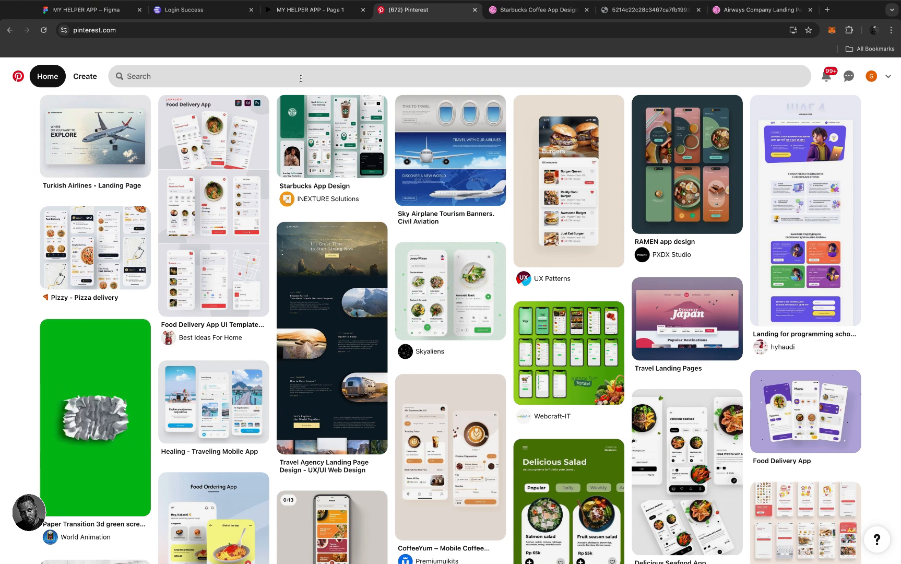
click(561, 175)
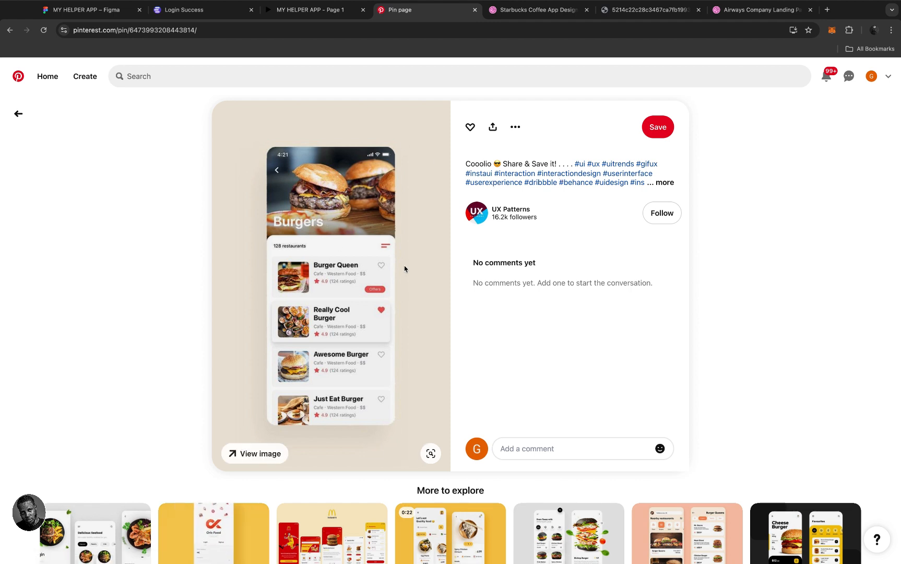
key(super+shift+3)
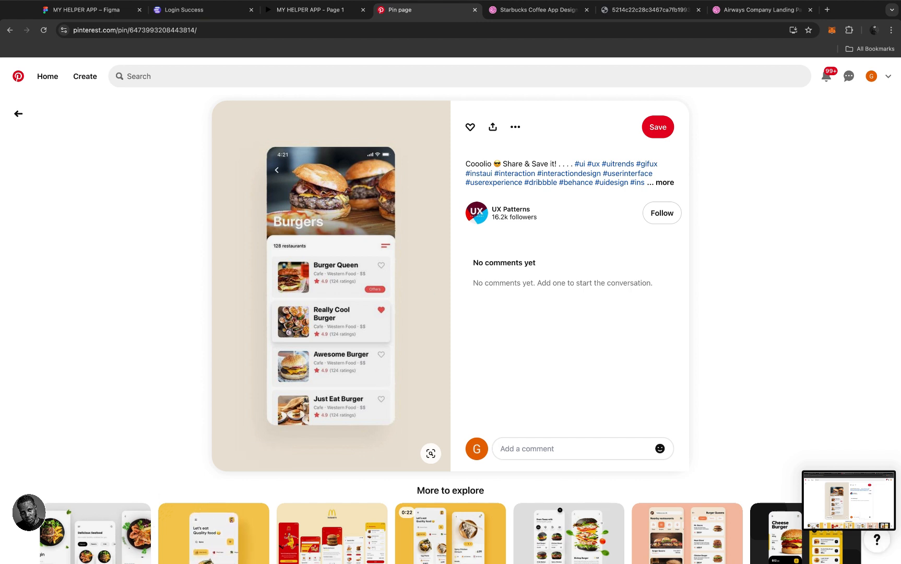
- Open the newest screenshot on the Desktop in Adobe Photoshop 2021 from Finder
mouse_move(148, 548)
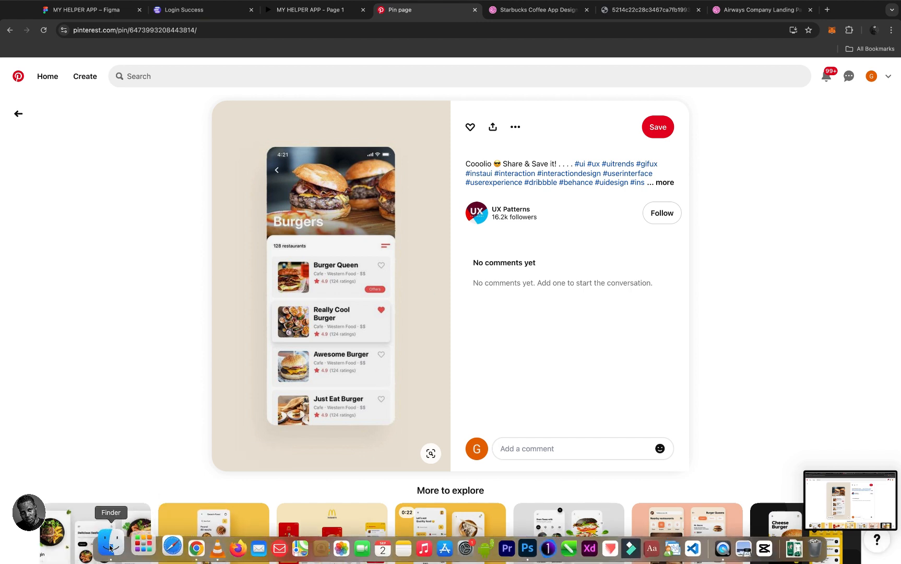
click(110, 548)
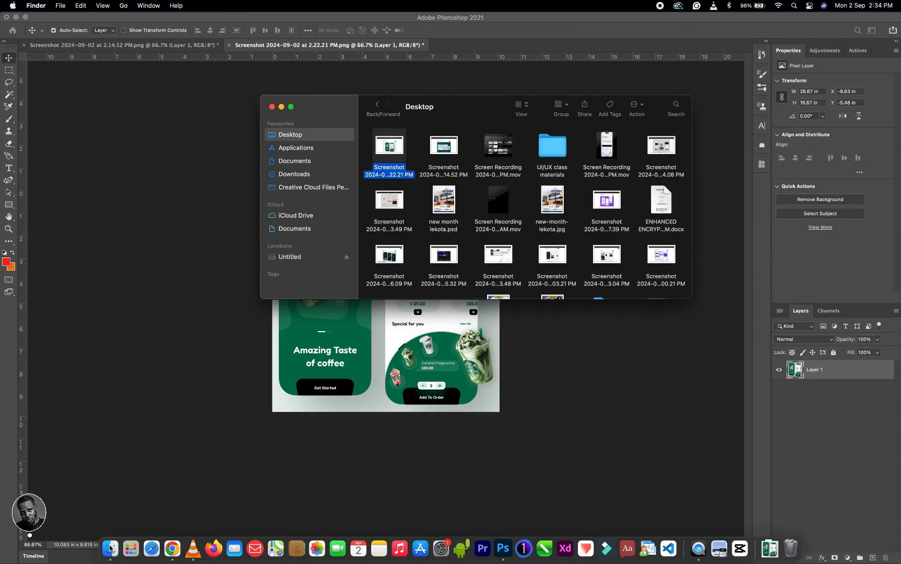
click(388, 147)
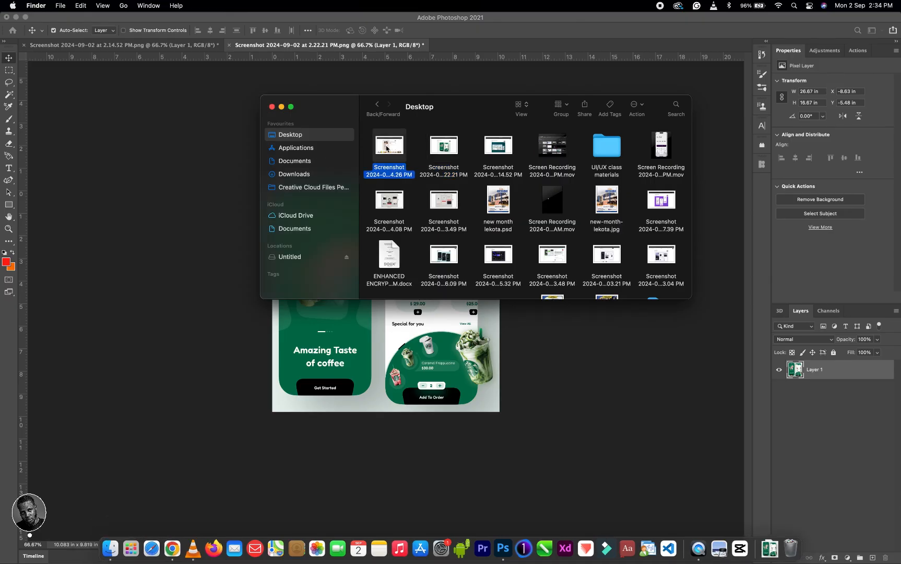
right_click(387, 147)
mouse_move(506, 161)
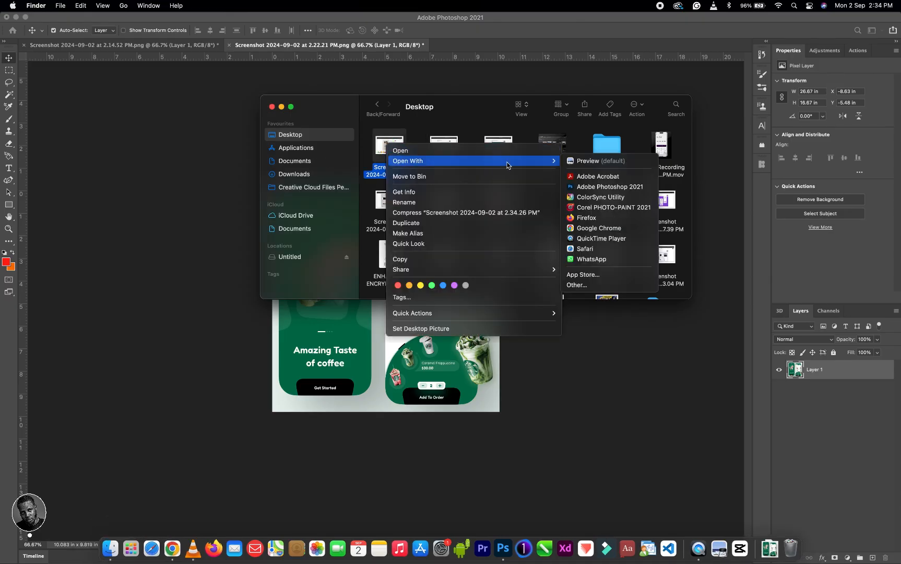
click(604, 186)
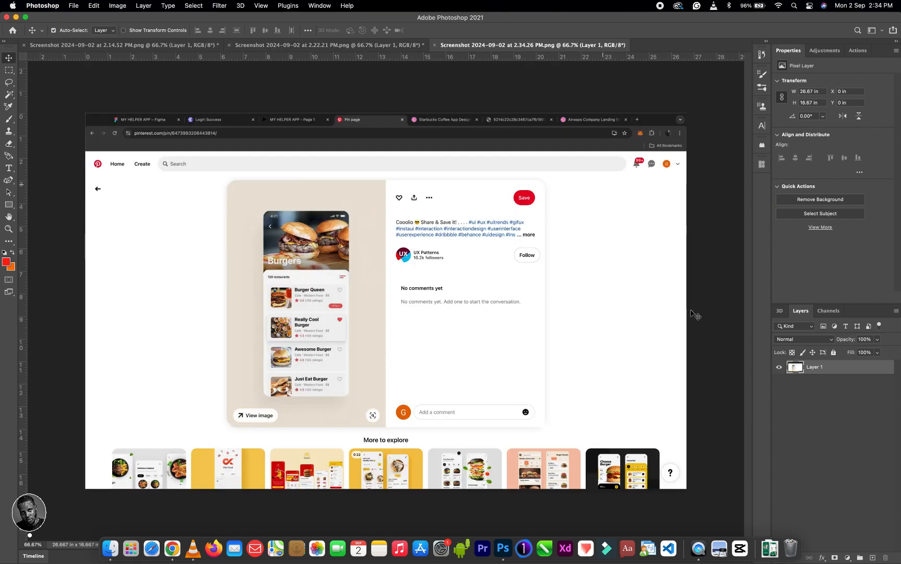
- Crop the screenshot down to the Burgers phone mockup with a narrow beige margin around it
key(c)
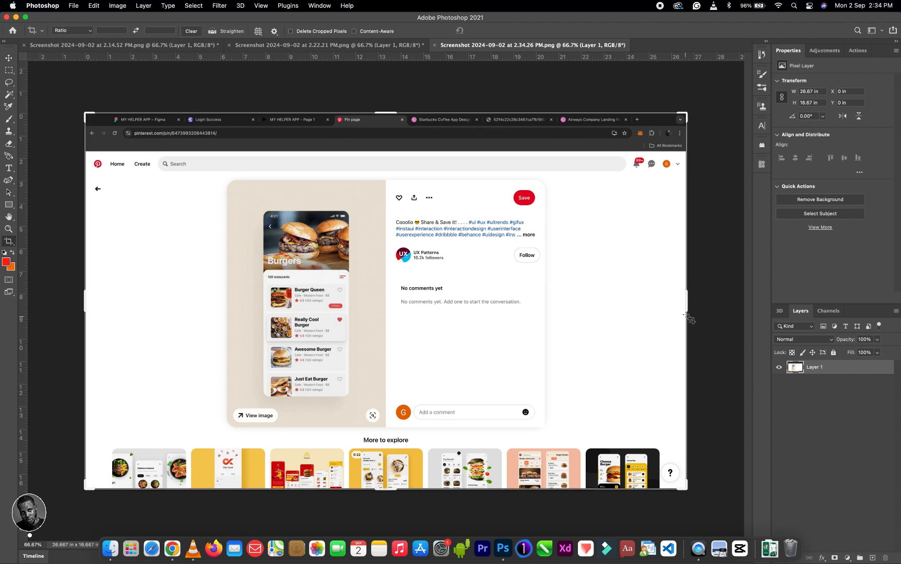
drag(686, 306, 522, 302)
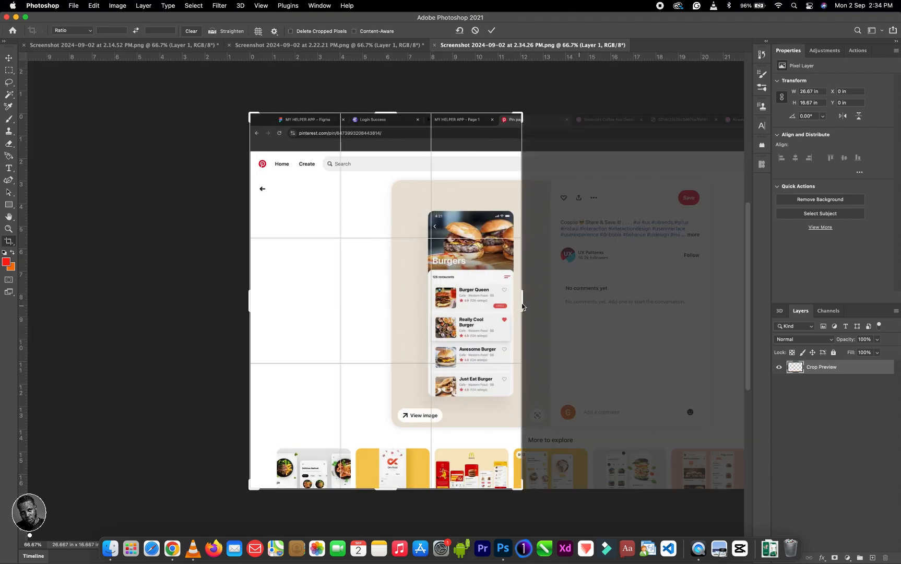
drag(249, 490, 333, 443)
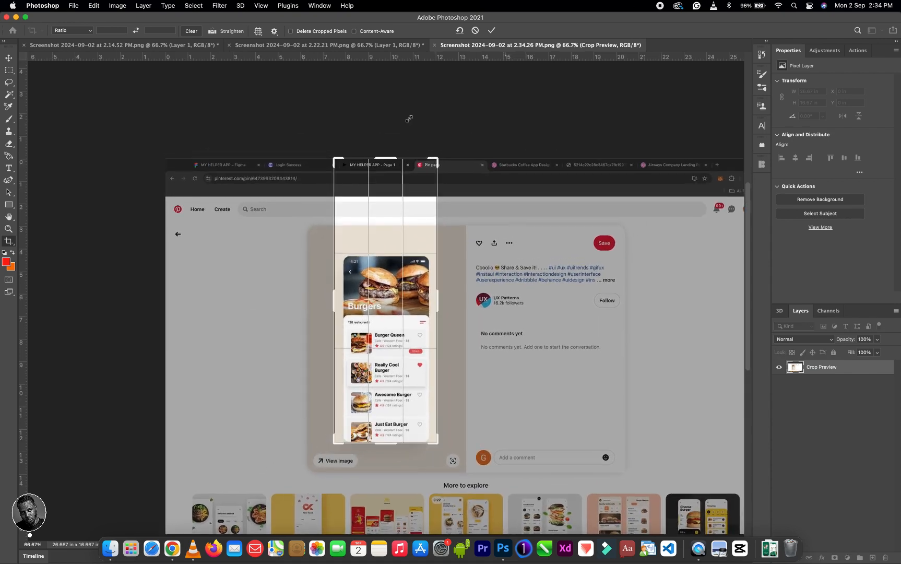
drag(387, 155, 389, 204)
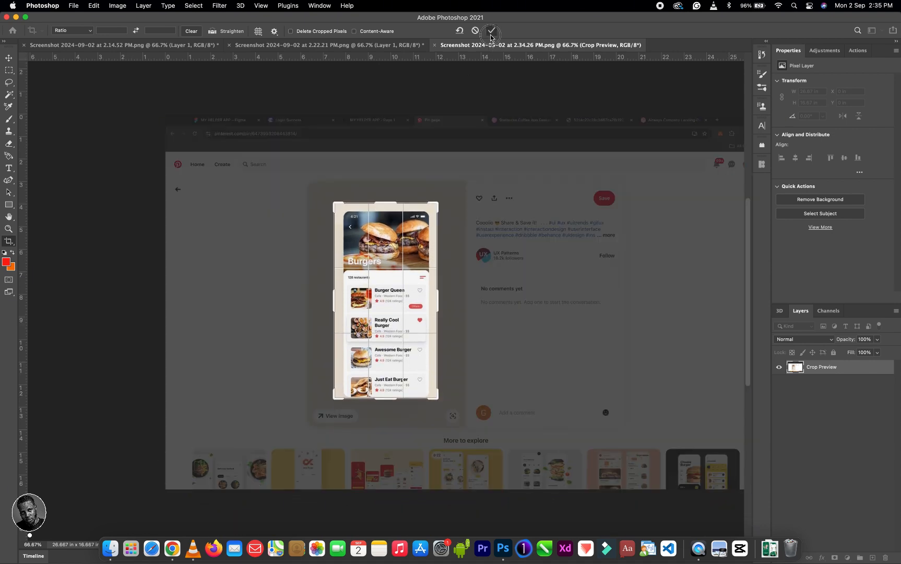
click(492, 30)
key(v)
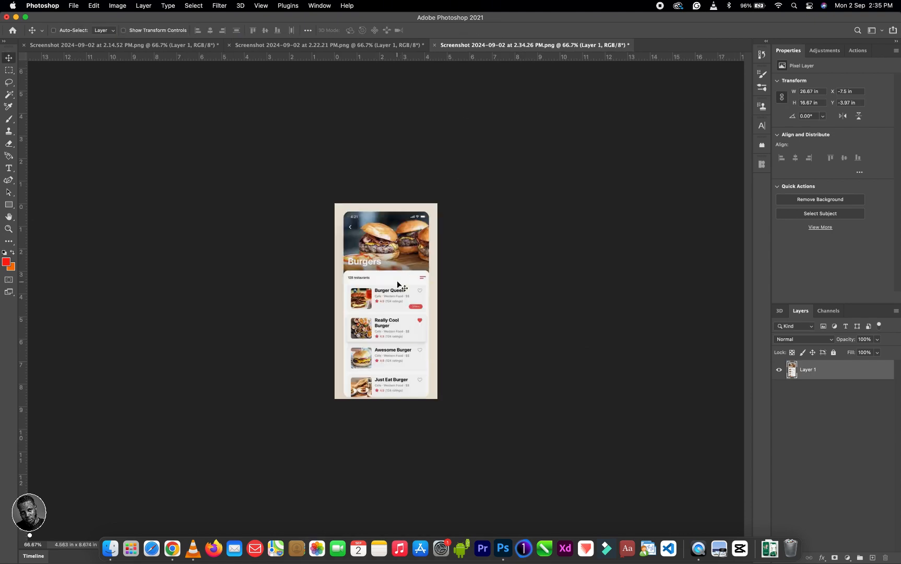
key(super+alt+shift+s)
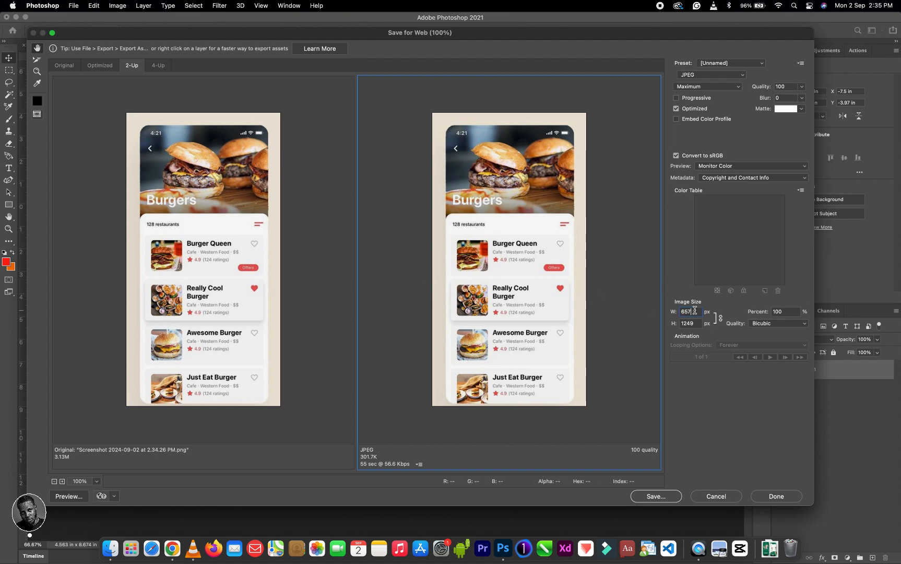
key(BackSpace)
key(BackSpace)
key(BackSpace)
text(1440)
click(720, 318)
click(693, 325)
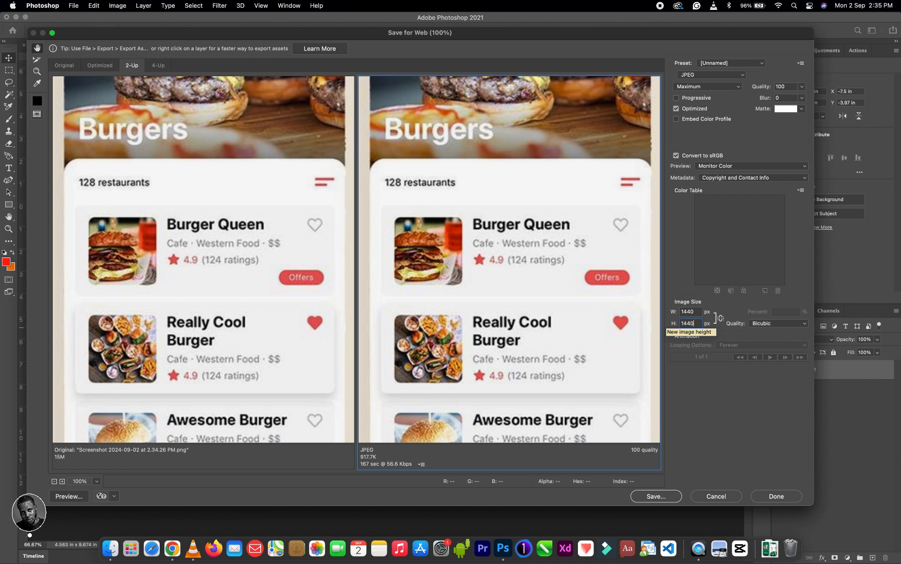
key(Return)
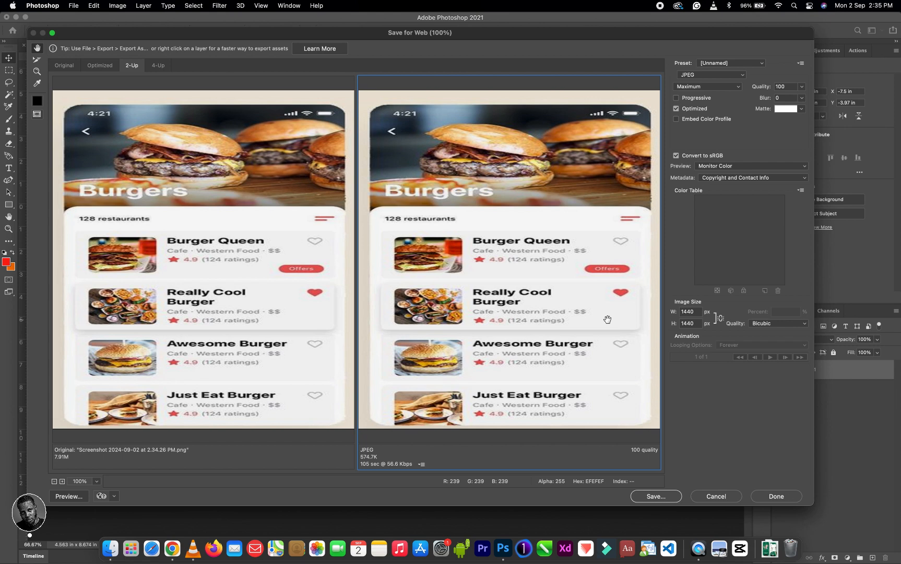
click(695, 497)
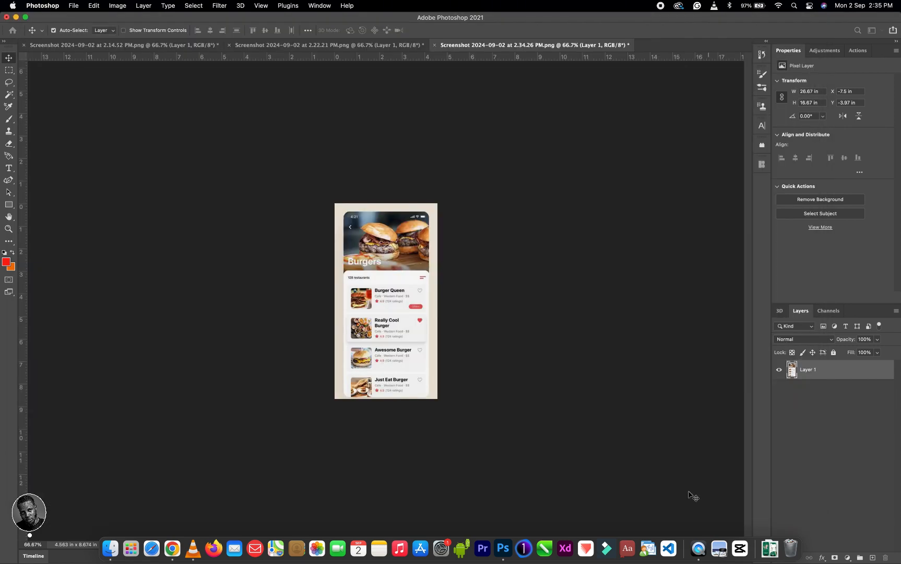
- Export the cropped mockup with Save for Web as a JPEG at quality 100 and original size into the Downloads folder
key(super+alt+shift+s)
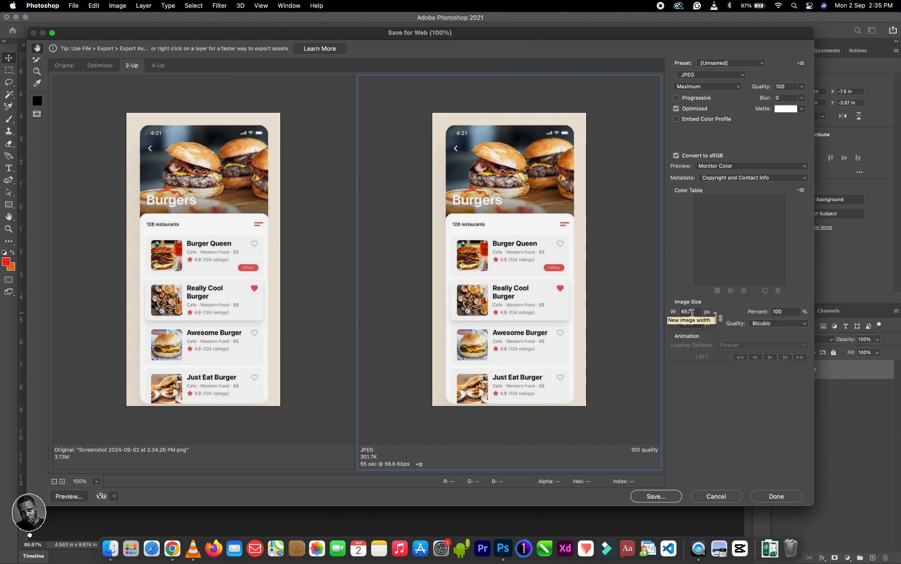
click(670, 496)
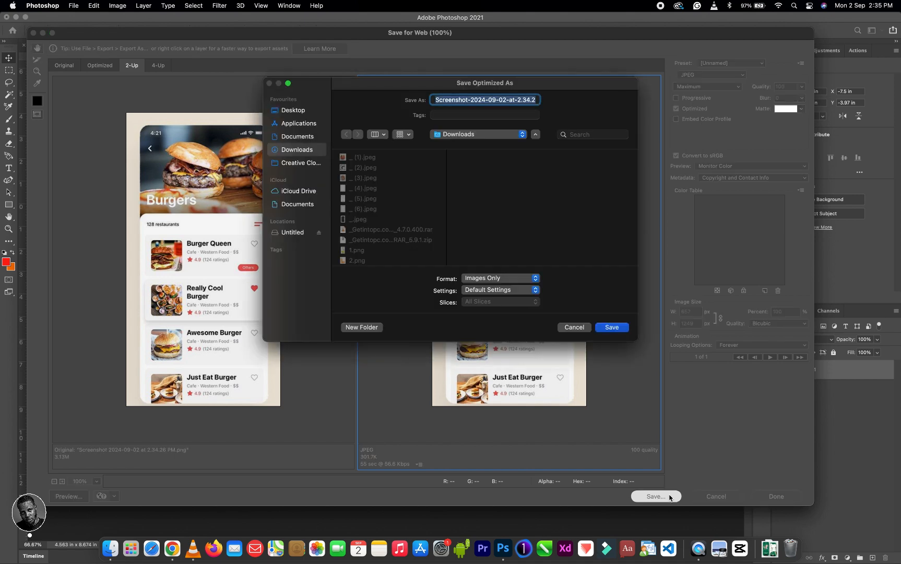
click(608, 331)
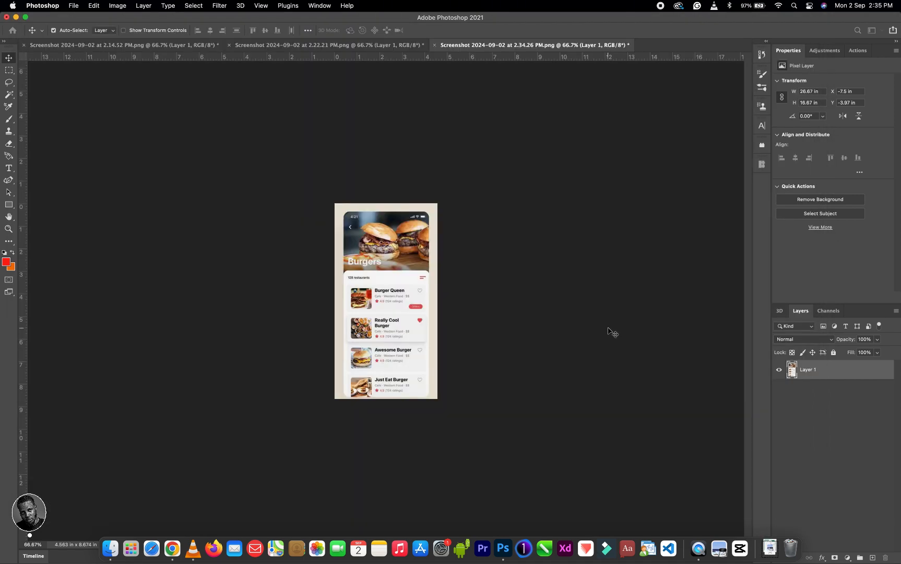
- Switch back to the MY HELPER APP file in Figma and run the Codia AI Design: Screenshot to Editable Figma Design plugin
click(174, 545)
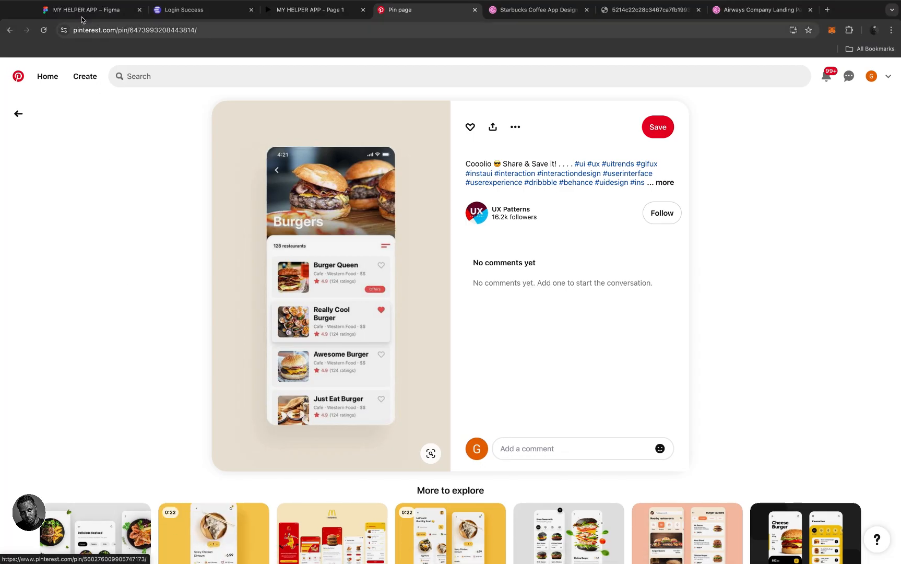
click(81, 11)
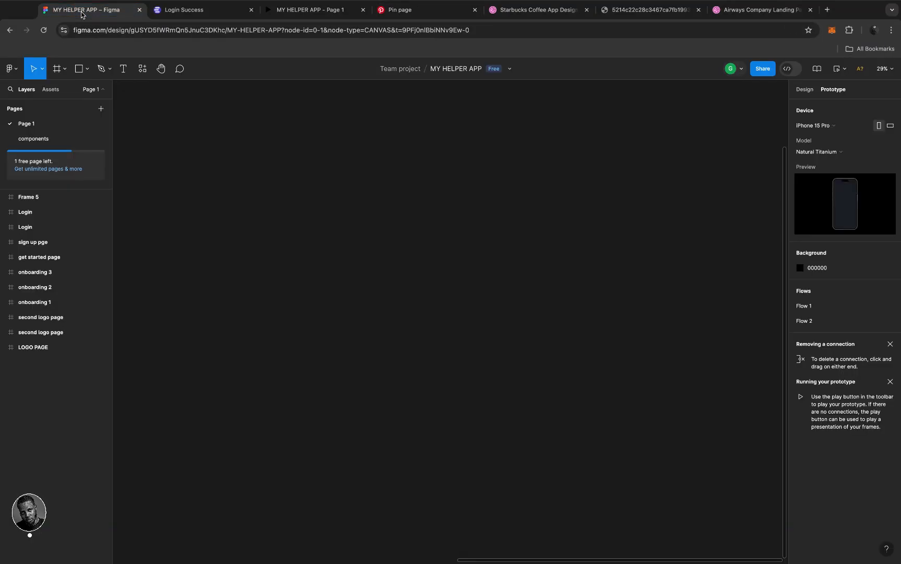
click(142, 70)
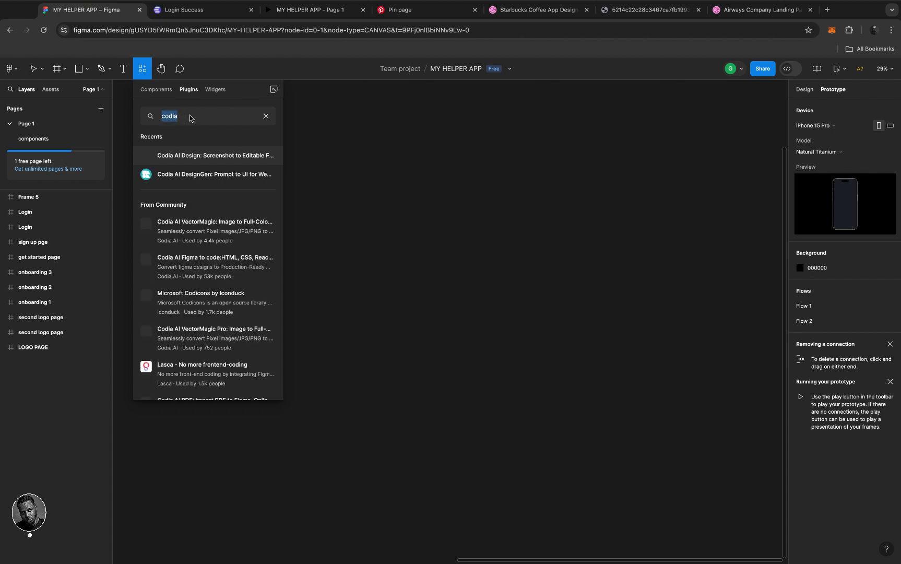
click(165, 176)
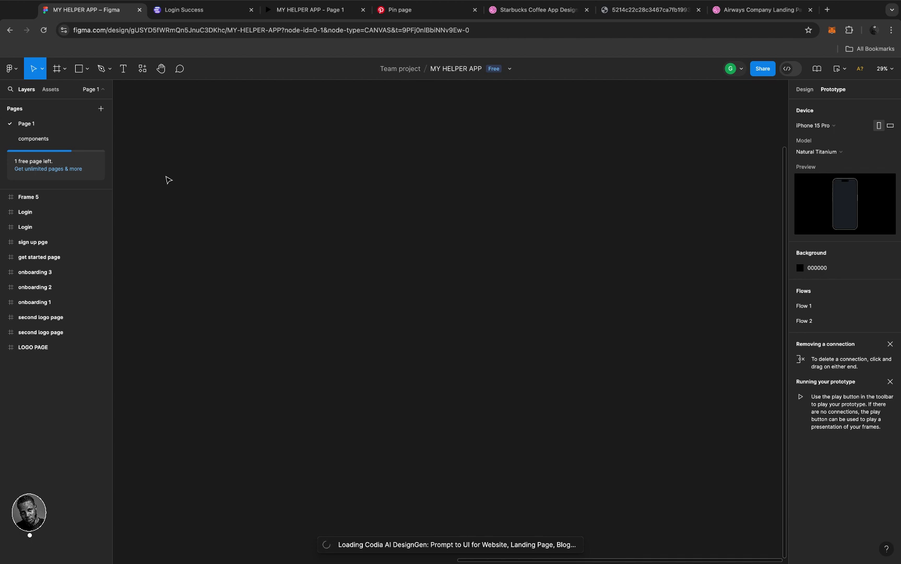
click(142, 68)
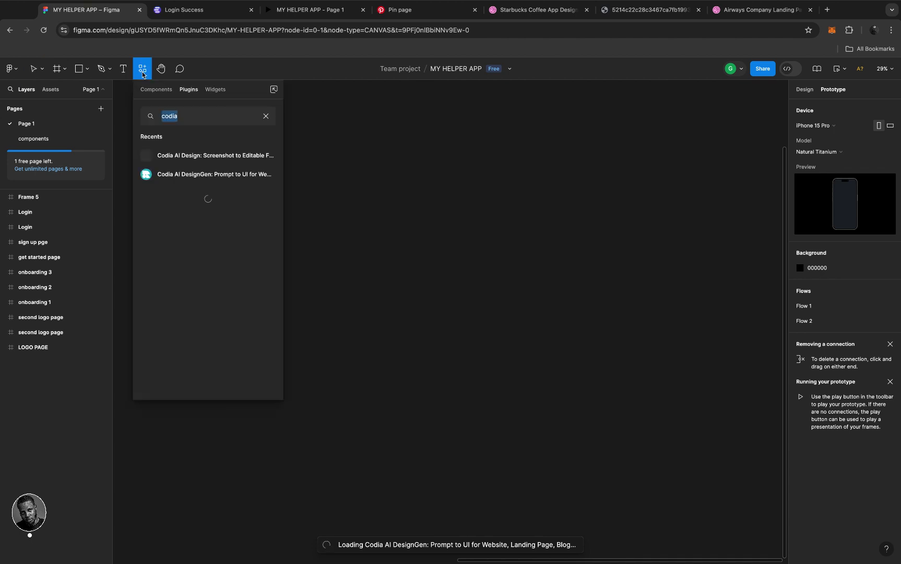
click(207, 156)
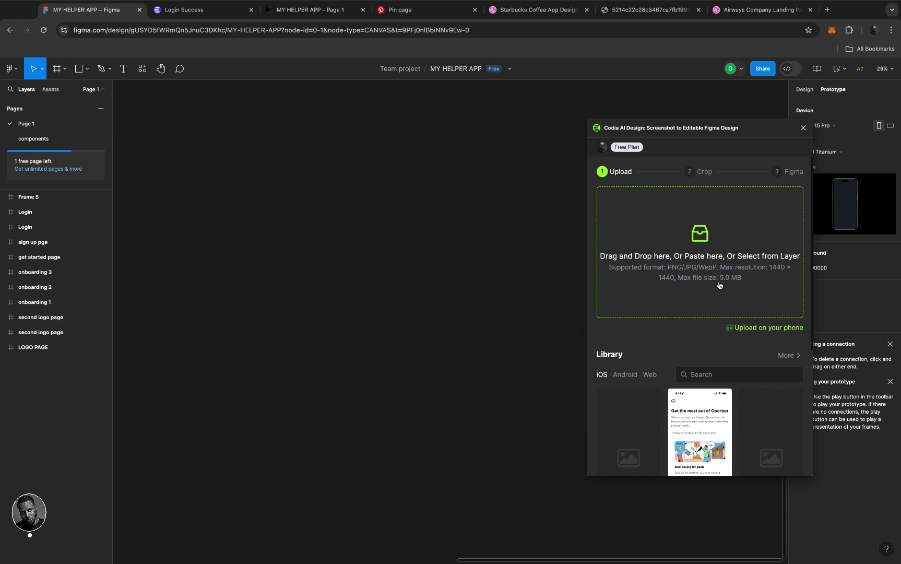
- Upload the cropped Burgers JPG from Downloads to the plugin and convert it to Figma with the full image kept
click(673, 257)
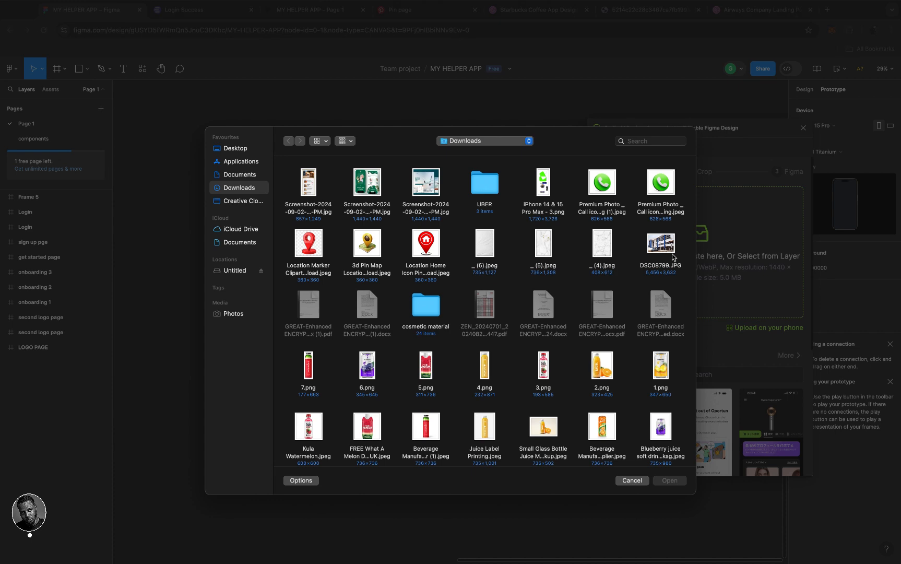
click(308, 184)
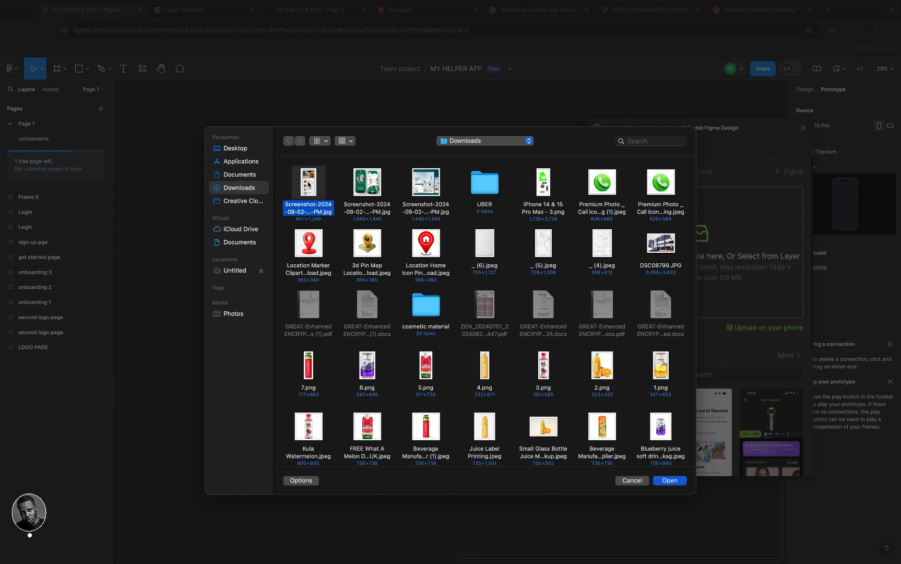
click(662, 480)
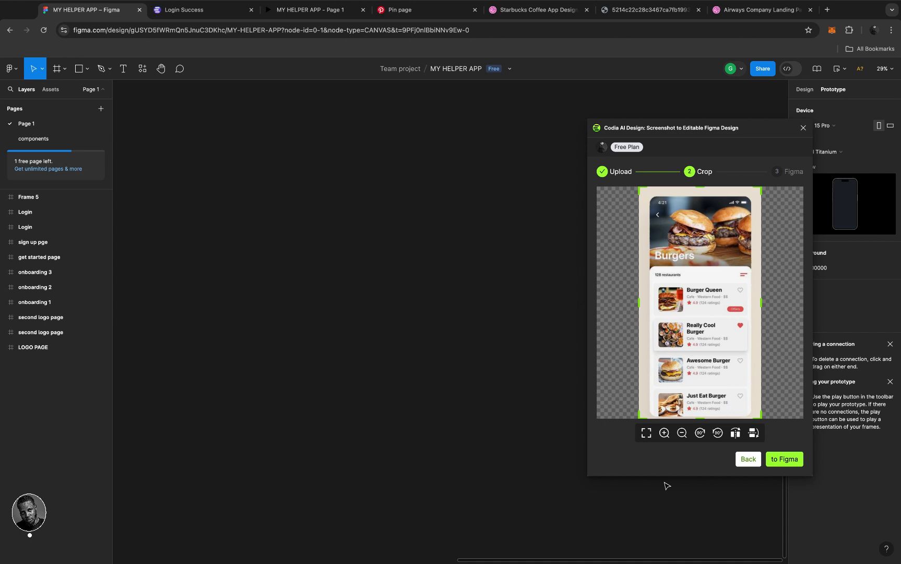
click(784, 459)
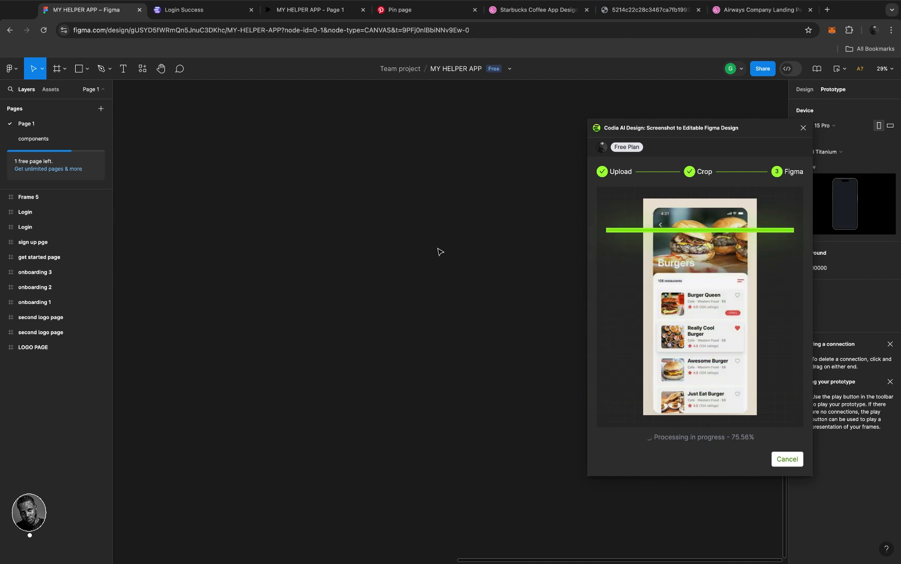
- Examine the generated Figma design next to the original Burgers screenshot on the canvas
scroll(440, 252, down, 1)
scroll(440, 252, down, 3)
scroll(440, 252, up, 3)
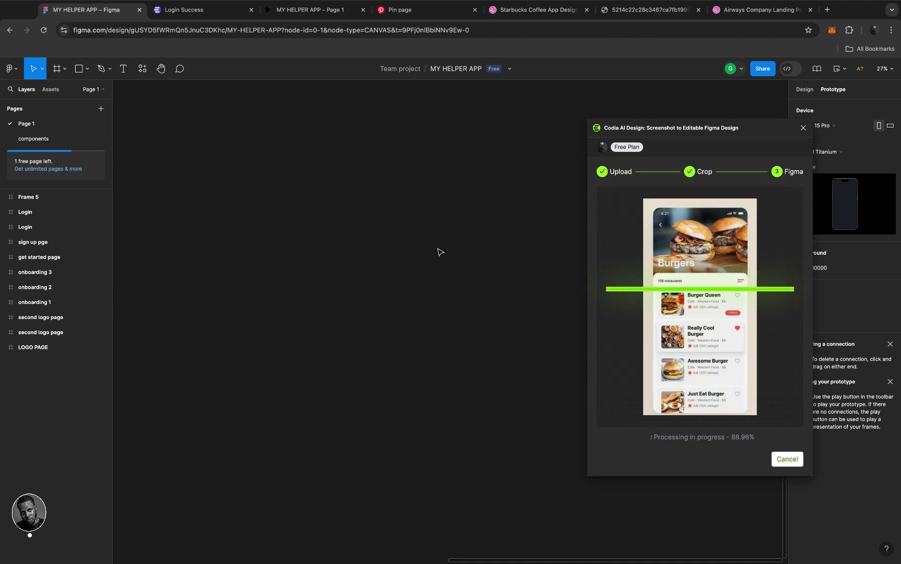
scroll(440, 252, down, 3)
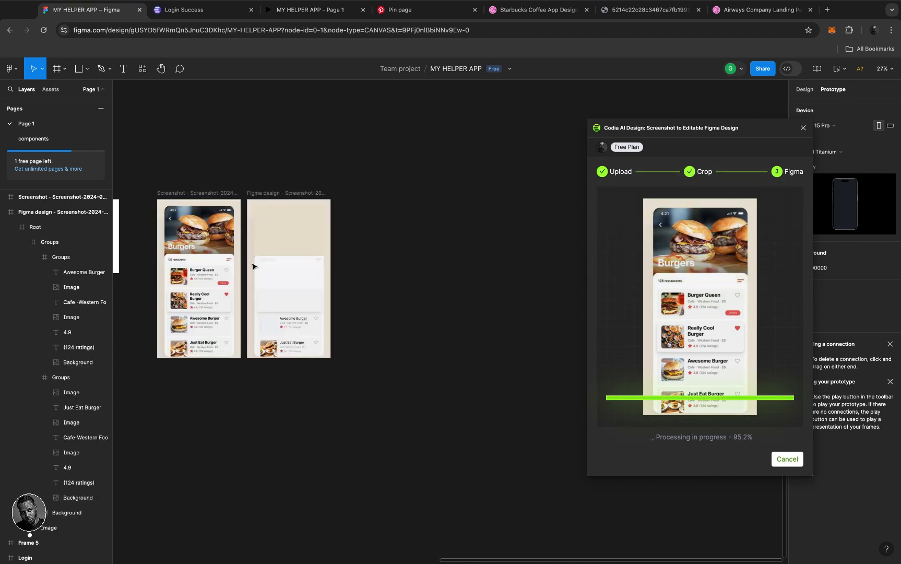
scroll(252, 266, up, 5)
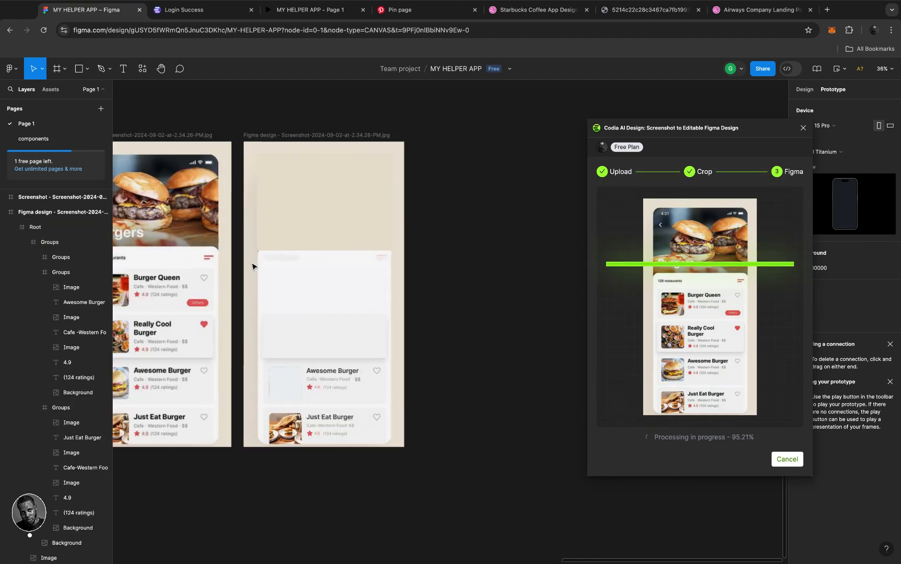
scroll(252, 266, up, 5)
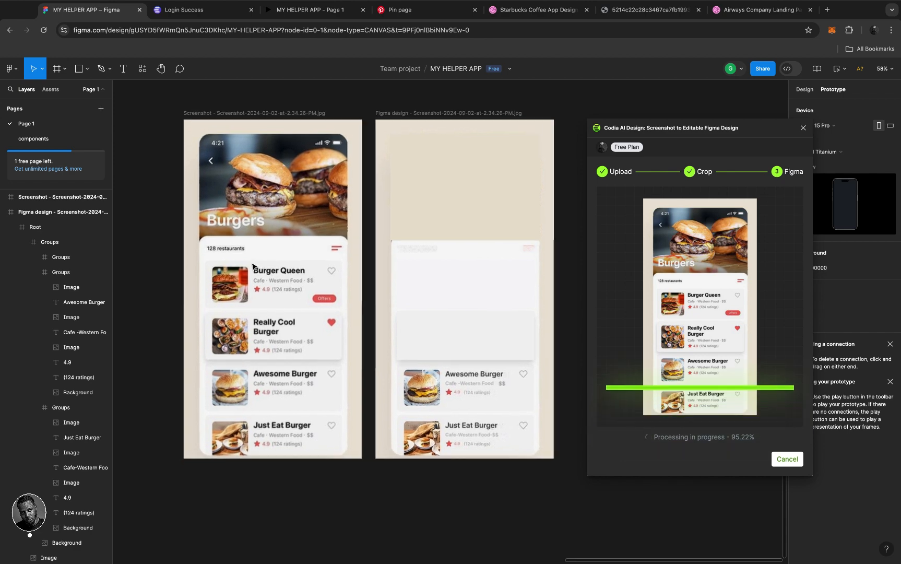
click(252, 267)
scroll(253, 267, right, 1)
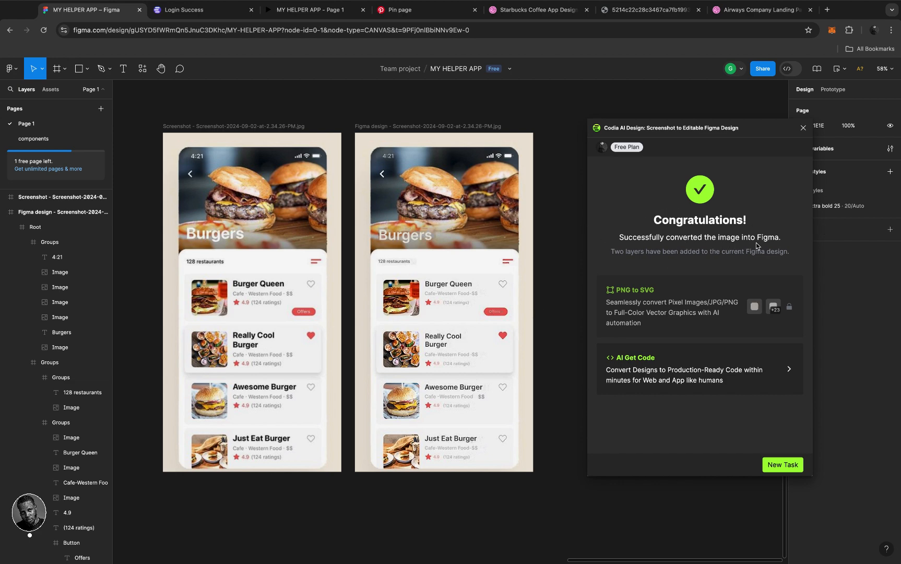
- Return the Codia plugin to a new task and close it
click(787, 464)
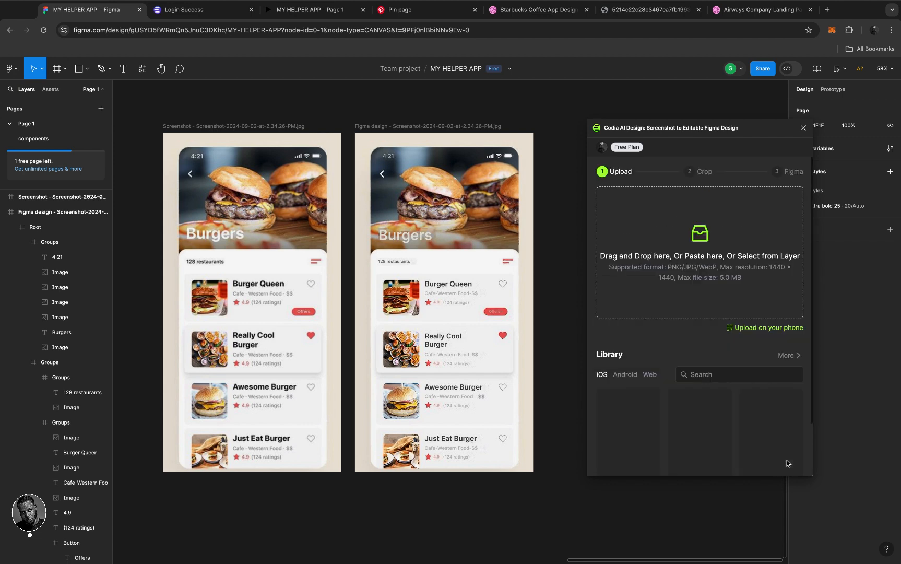
click(803, 128)
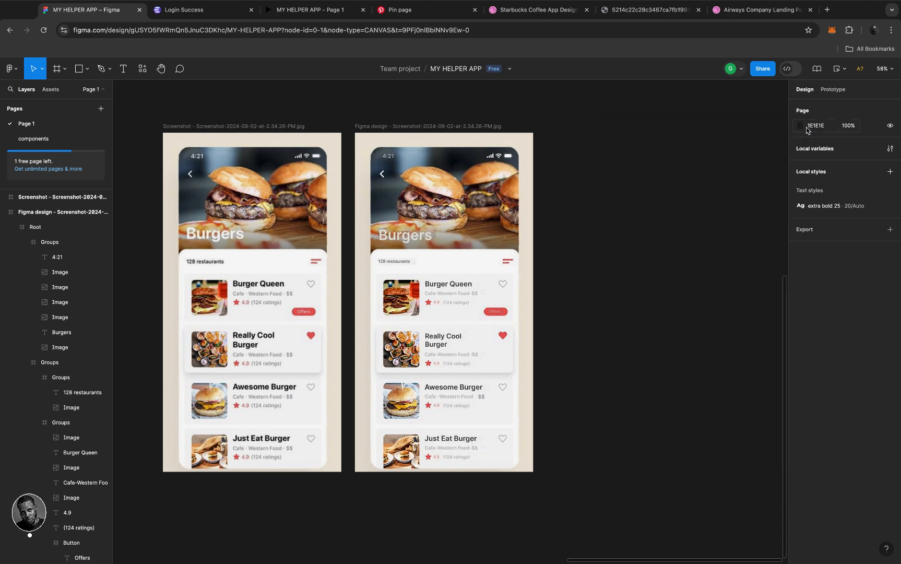
- Compare the original screenshot frame with the generated Figma design frame and examine the generated design's layer structure
click(221, 128)
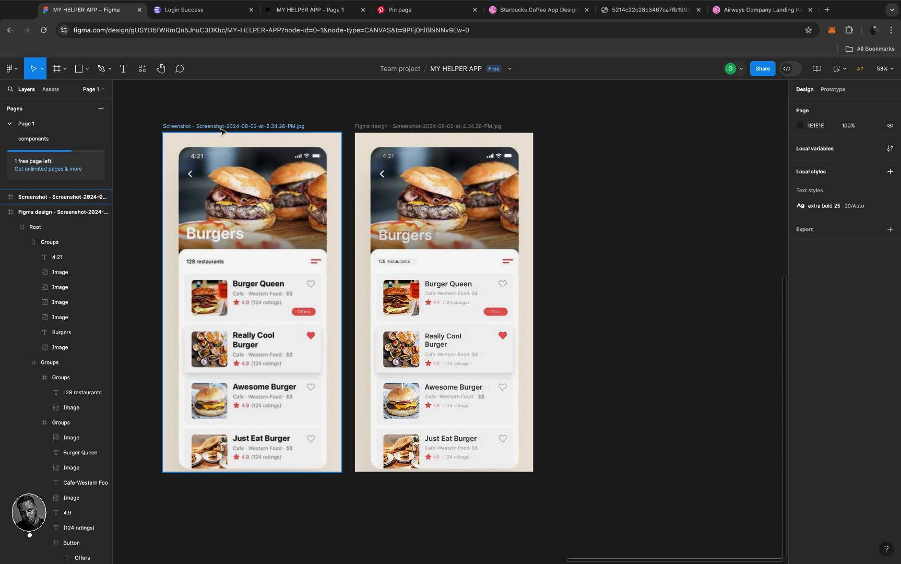
click(221, 130)
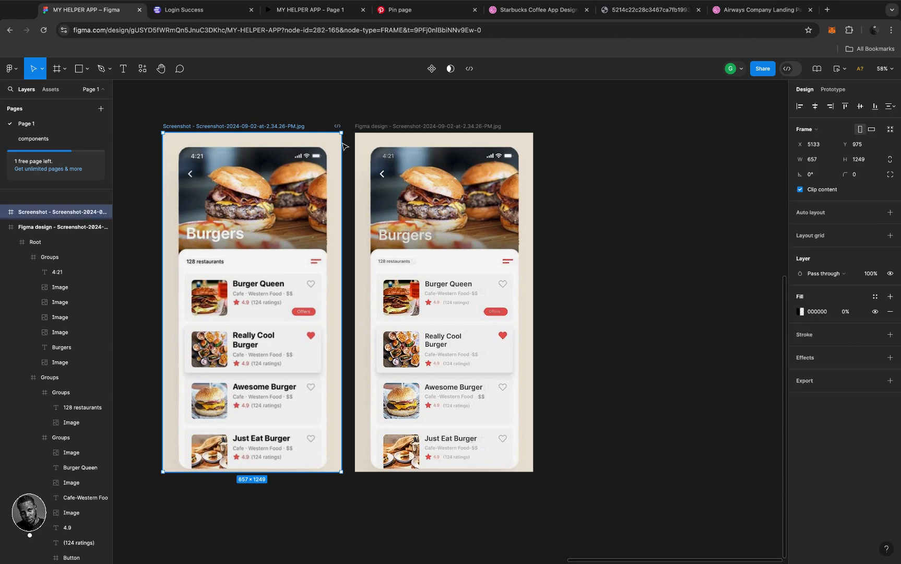
click(372, 129)
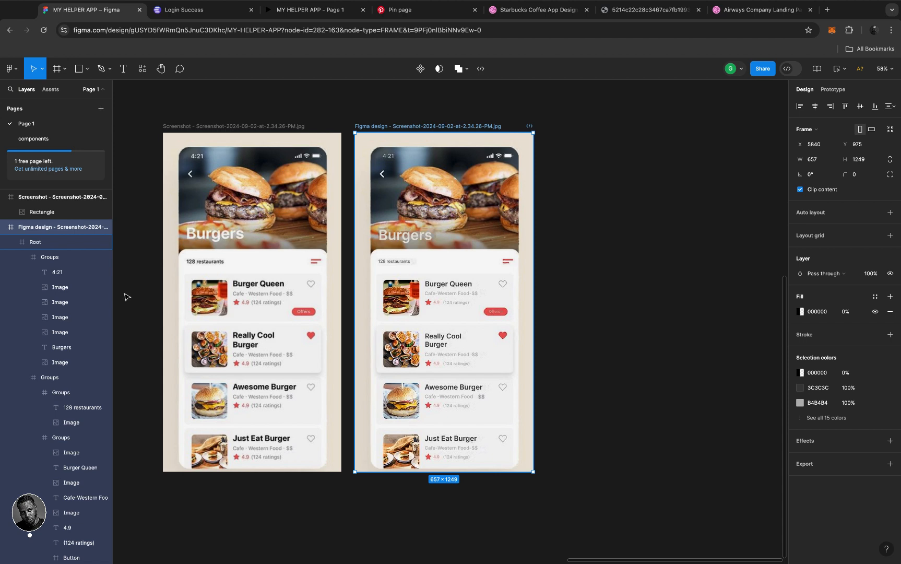
click(50, 288)
scroll(60, 365, down, 3)
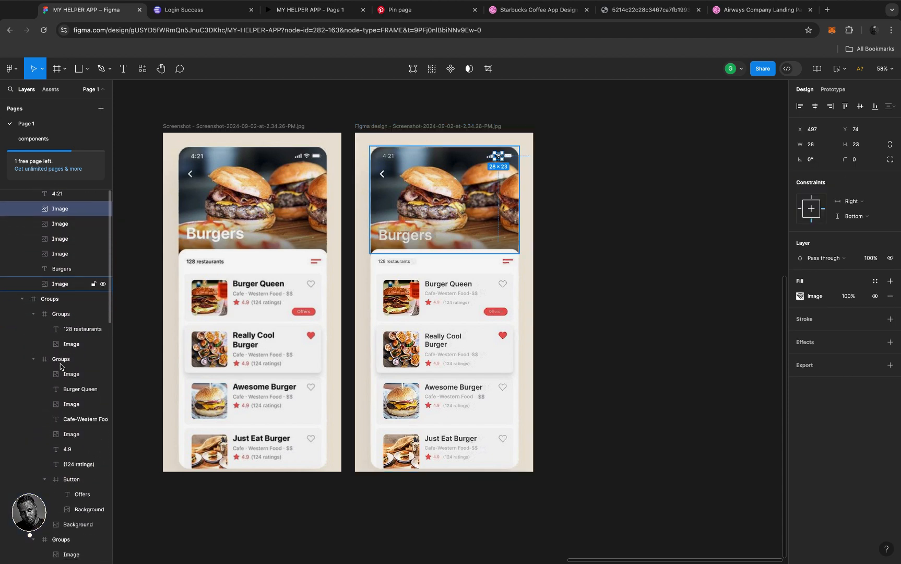
scroll(60, 365, up, 2)
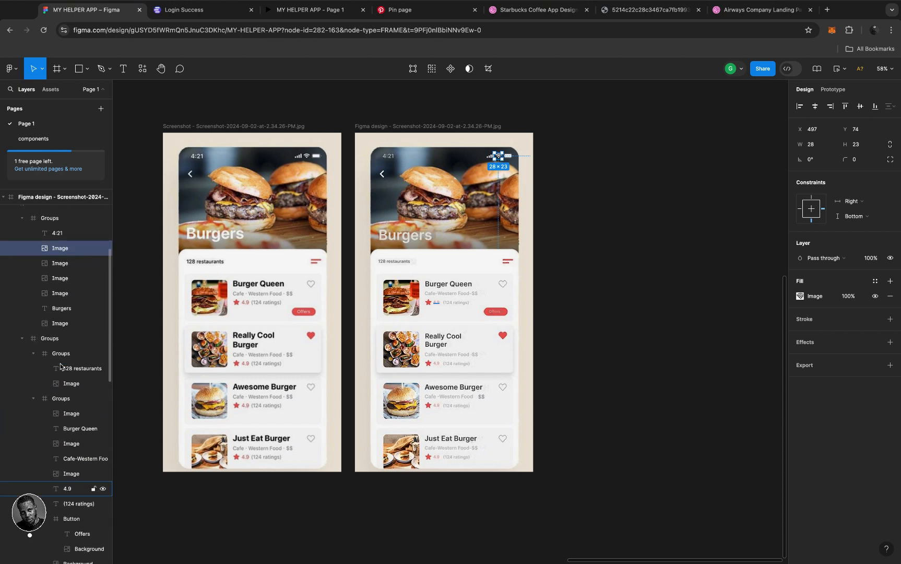
scroll(60, 365, up, 2)
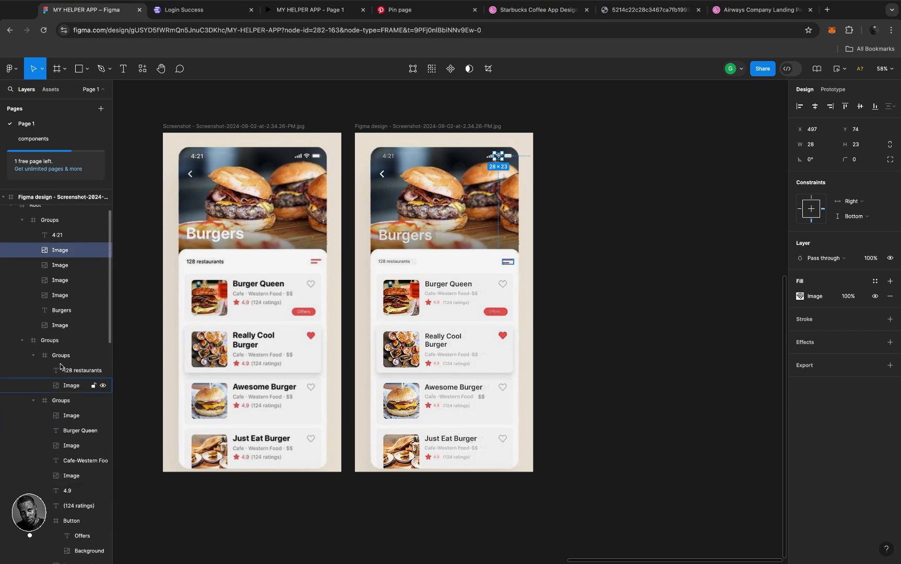
- Try moving the Burger Queen card's image slightly in the generated design, and undo the move
click(401, 293)
double_click(400, 294)
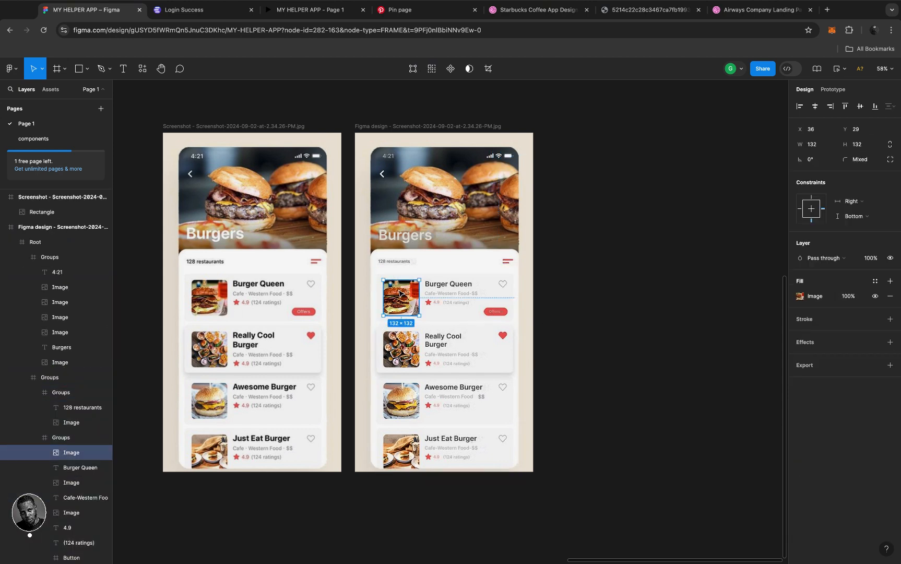
mouse_move(401, 294)
mouse_down()
mouse_move(436, 259)
mouse_move(436, 245)
mouse_move(410, 291)
mouse_up()
key(super+z)
- Inspect the Burger Queen title as an editable text layer without changing its wording
click(455, 284)
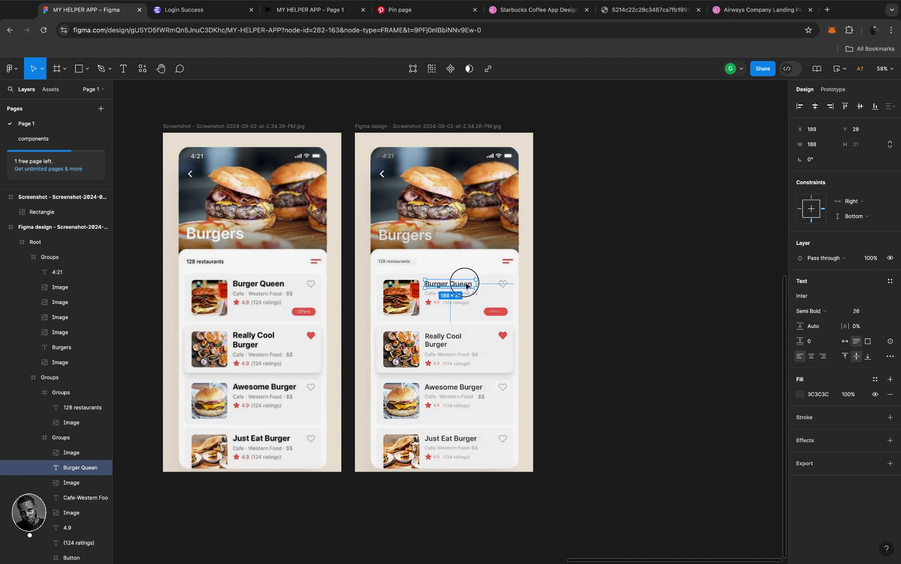
double_click(479, 282)
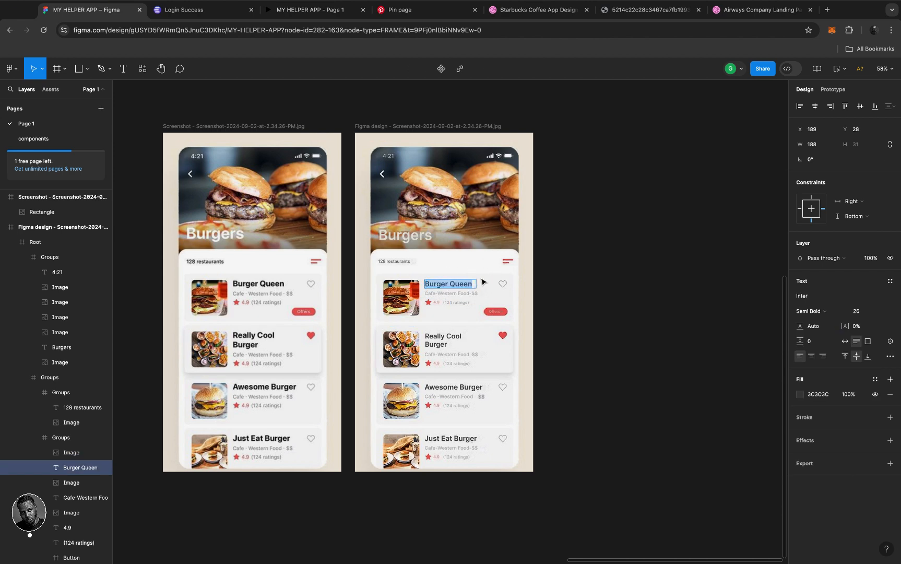
key(Escape)
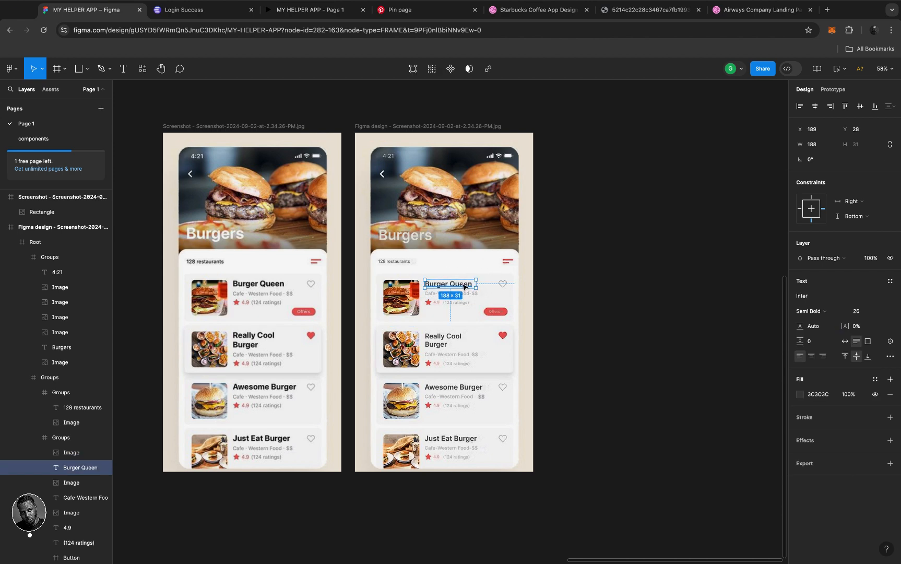
click(462, 283)
mouse_move(479, 276)
mouse_down()
mouse_move(476, 268)
mouse_move(490, 263)
mouse_move(465, 287)
mouse_up()
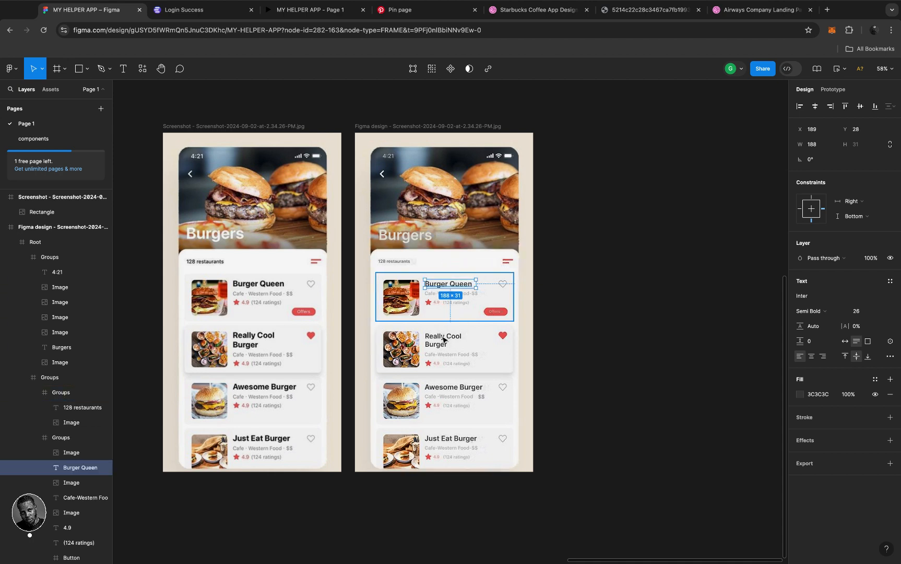
- Examine the generated design's text, images and header up close against the original screenshot frame
scroll(443, 337, up, 5)
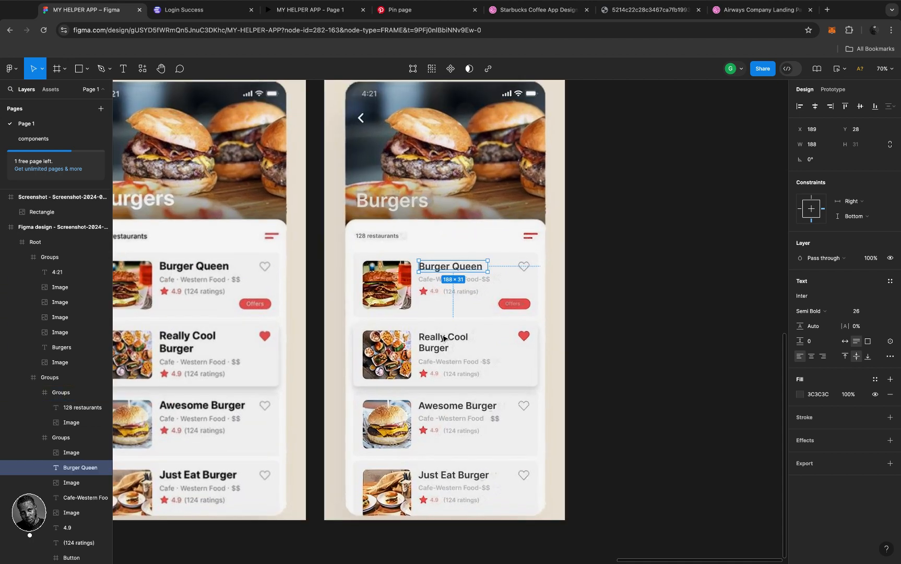
scroll(447, 264, left, 1)
scroll(448, 264, left, 2)
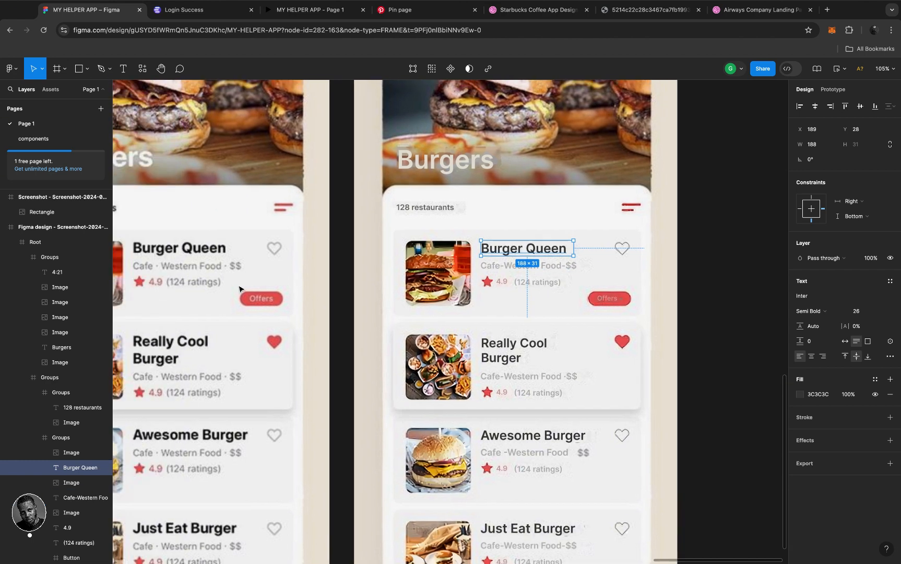
click(221, 264)
scroll(221, 264, down, 5)
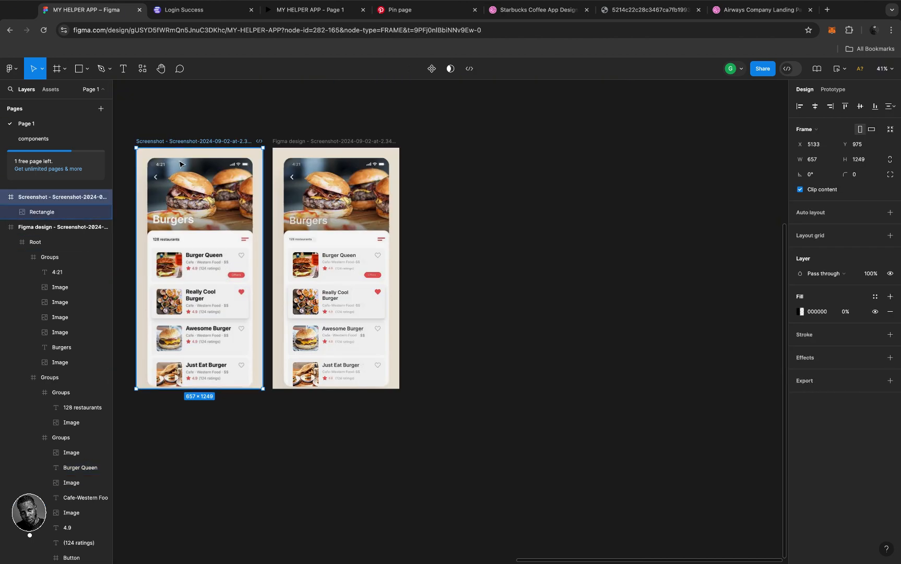
scroll(315, 238, up, 4)
scroll(315, 237, down, 2)
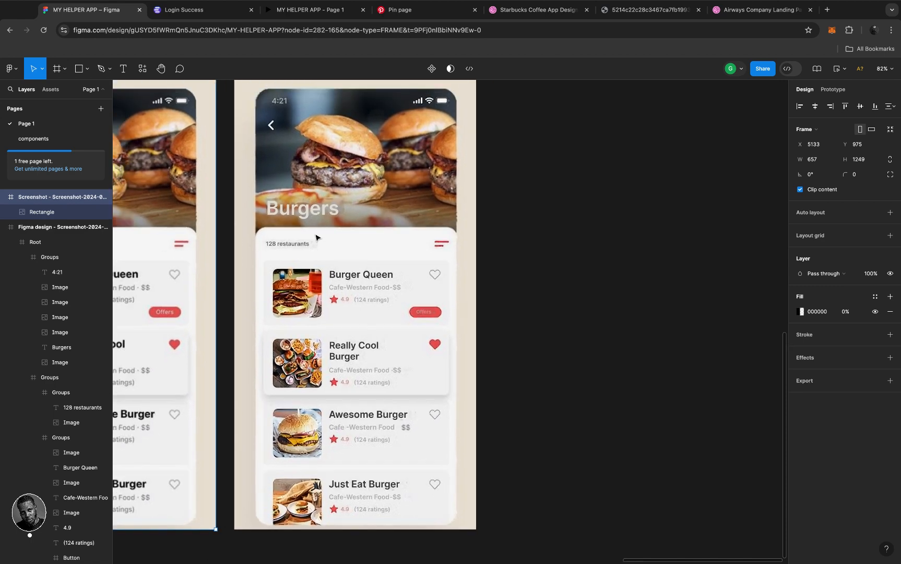
scroll(316, 237, down, 1)
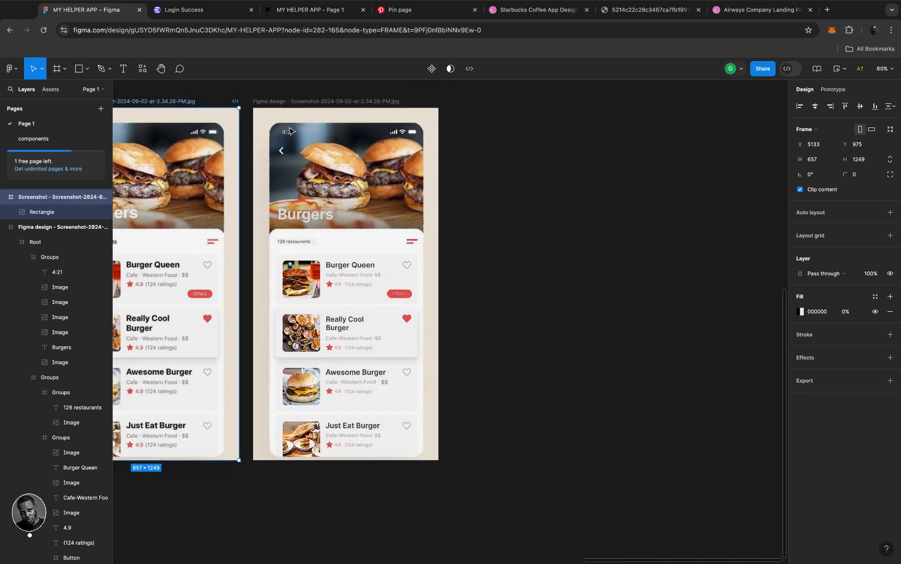
click(329, 170)
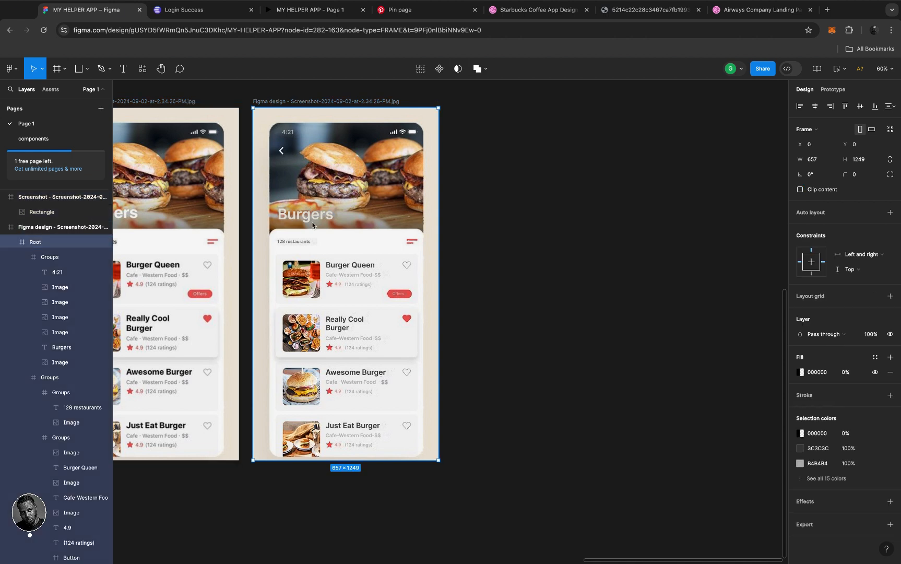
- Add an iPhone 14 & 15 Pro Max frame and place it beside the generated design at about X 6634, Y 1226
click(534, 194)
key(f)
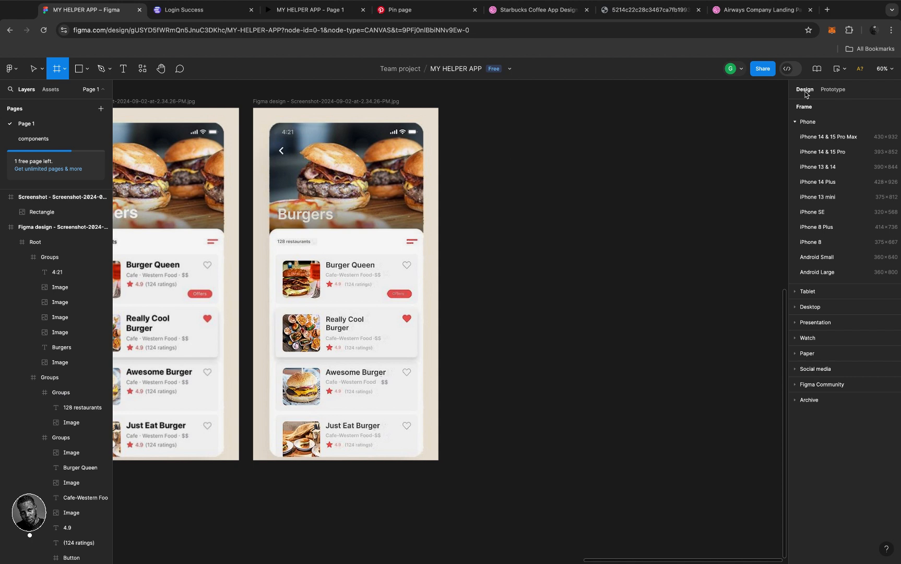
click(818, 139)
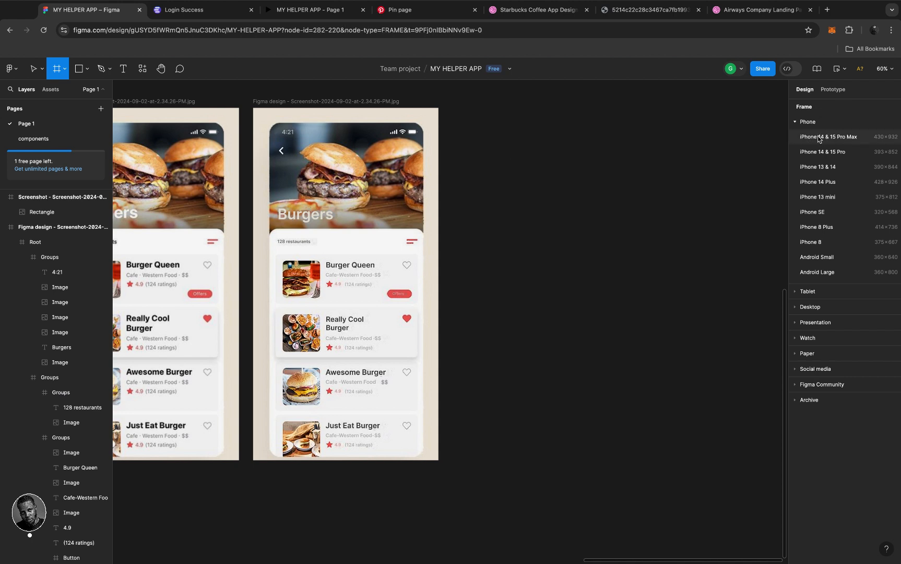
click(825, 137)
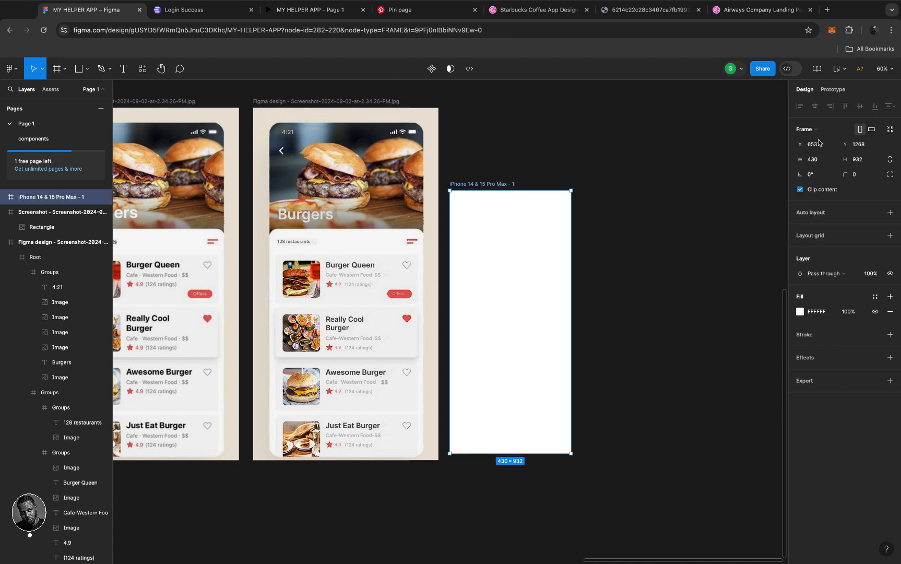
click(473, 185)
drag(500, 177, 527, 166)
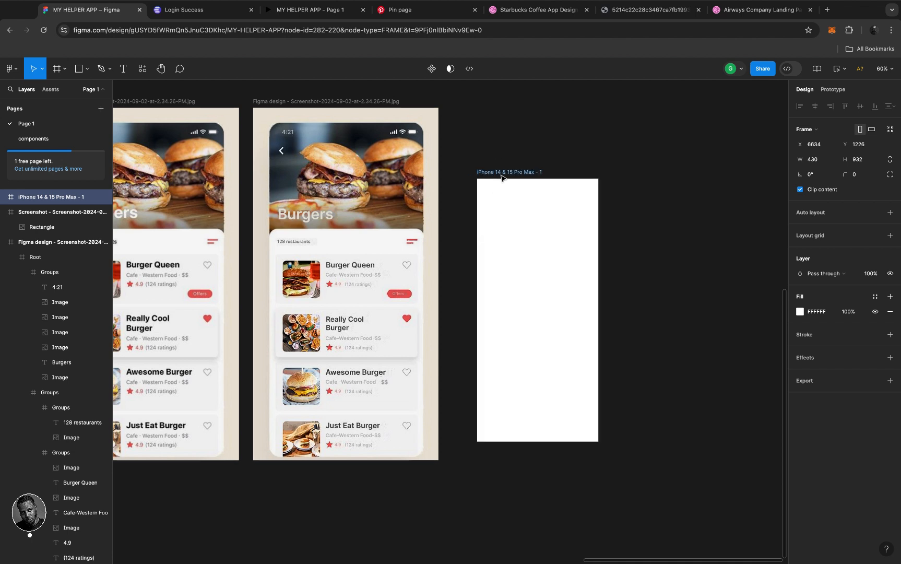
- Check what the generated design's Root layer contains by collapsing it, toggling its visibility off and on, and expanding it again
click(368, 173)
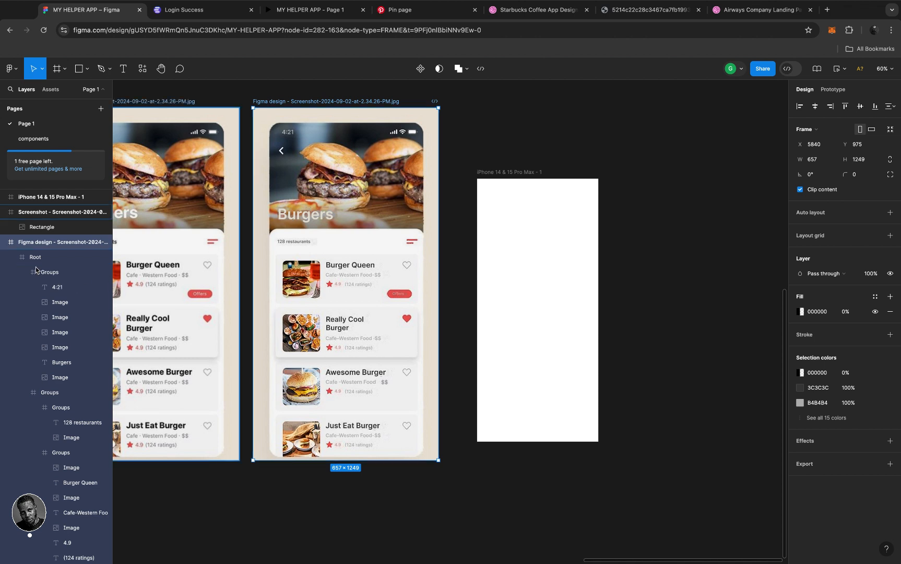
click(12, 257)
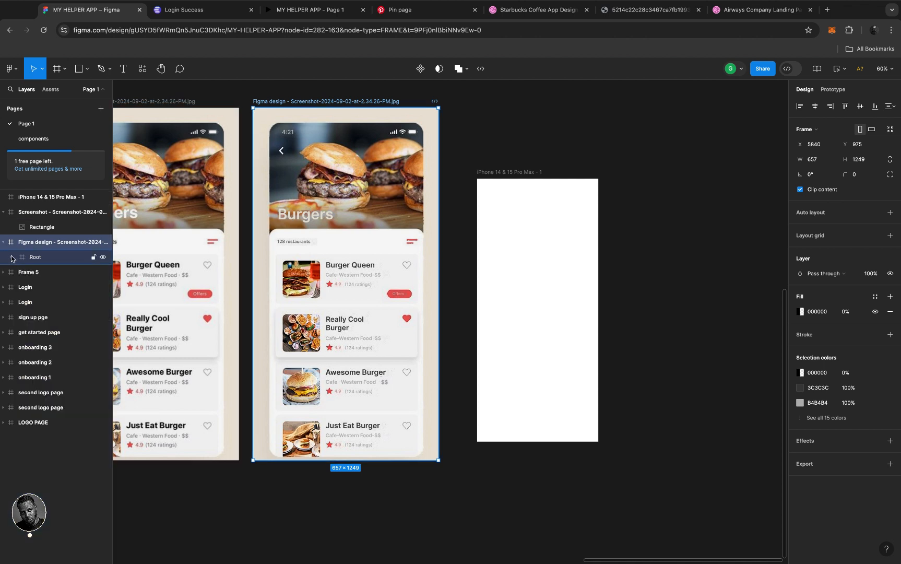
click(102, 257)
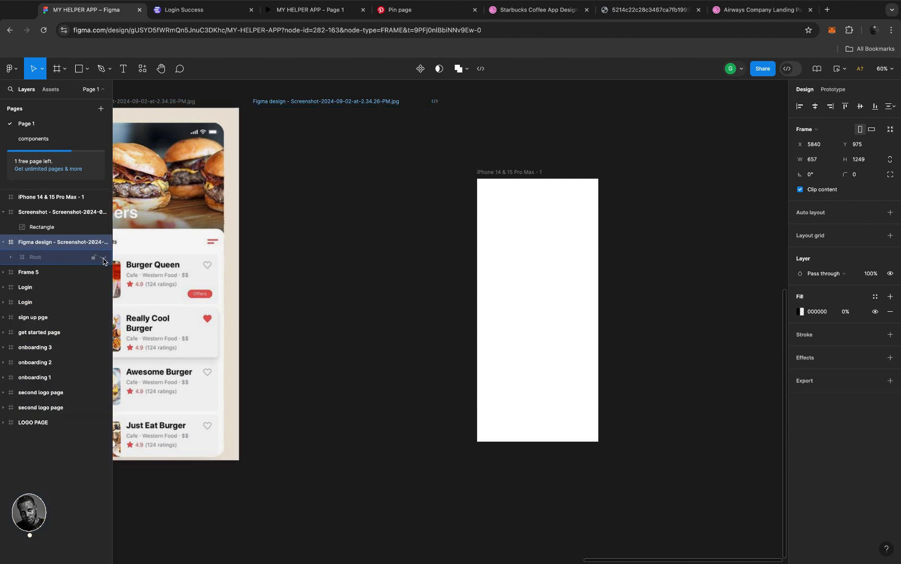
click(103, 257)
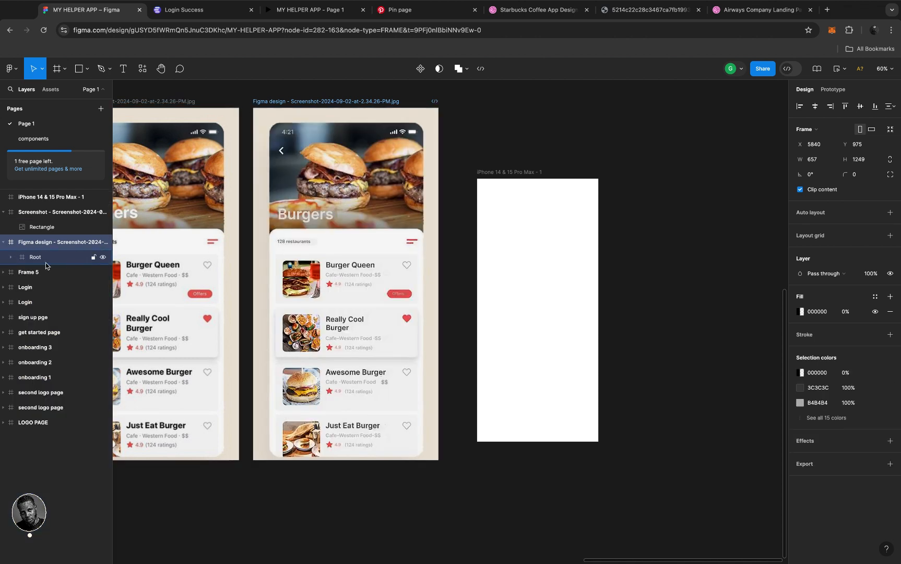
click(11, 258)
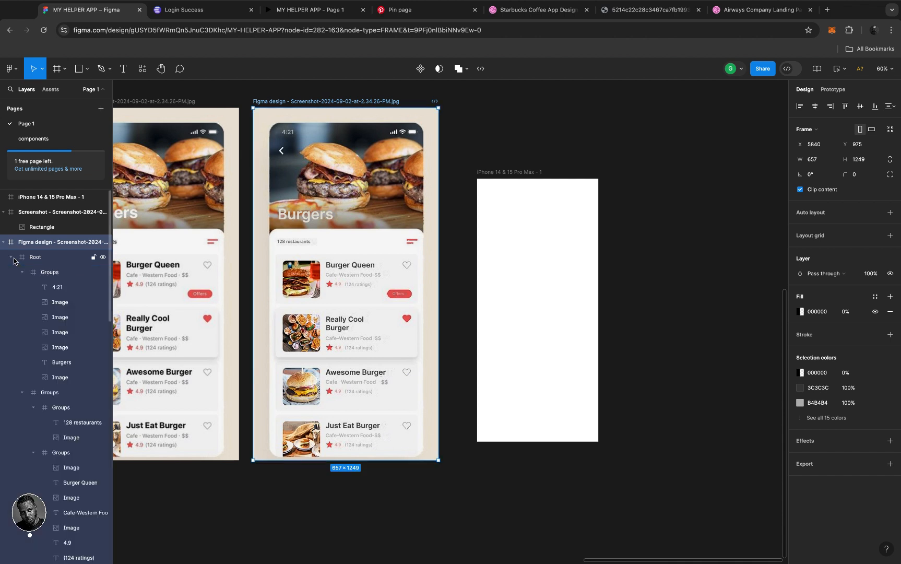
- Collapse the header image's layer group and move the restaurant list group from the generated design into the iPhone frame
click(49, 276)
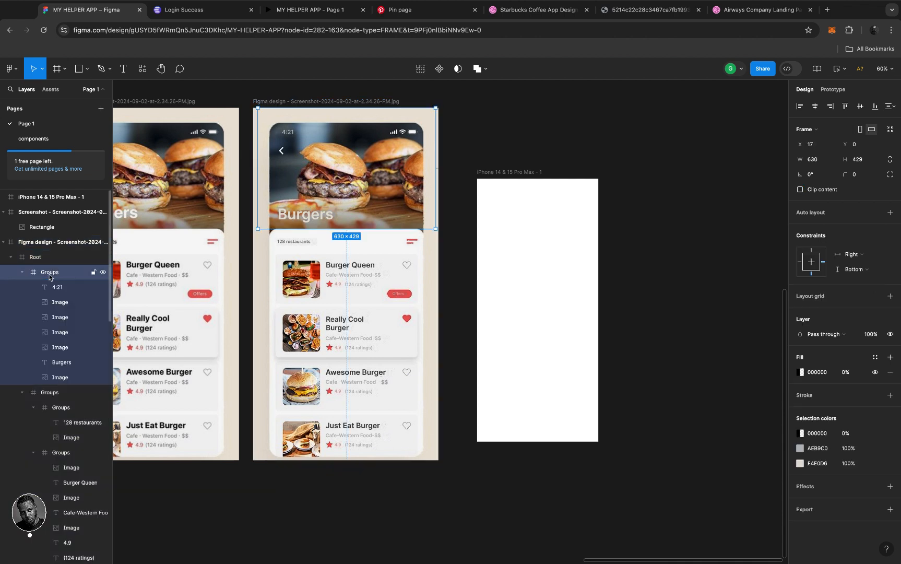
click(22, 272)
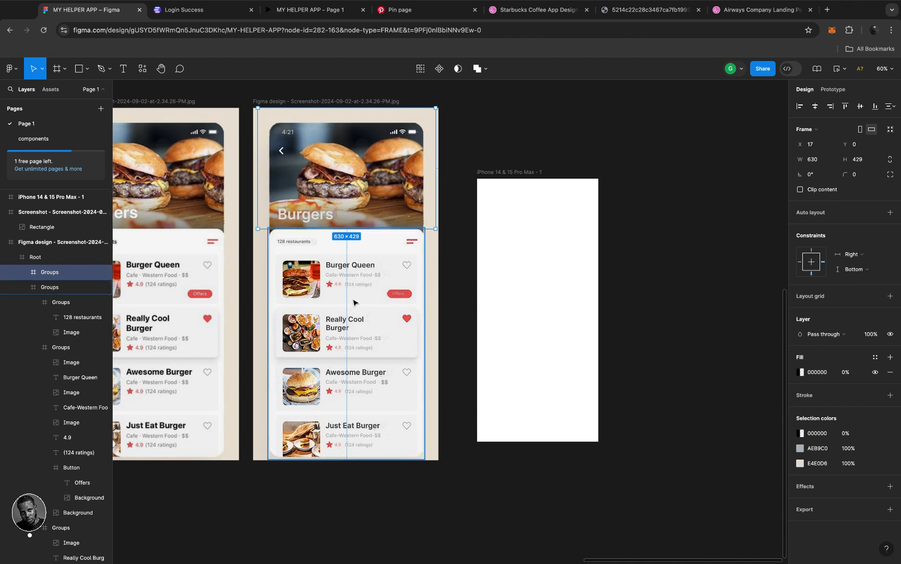
drag(357, 298, 531, 302)
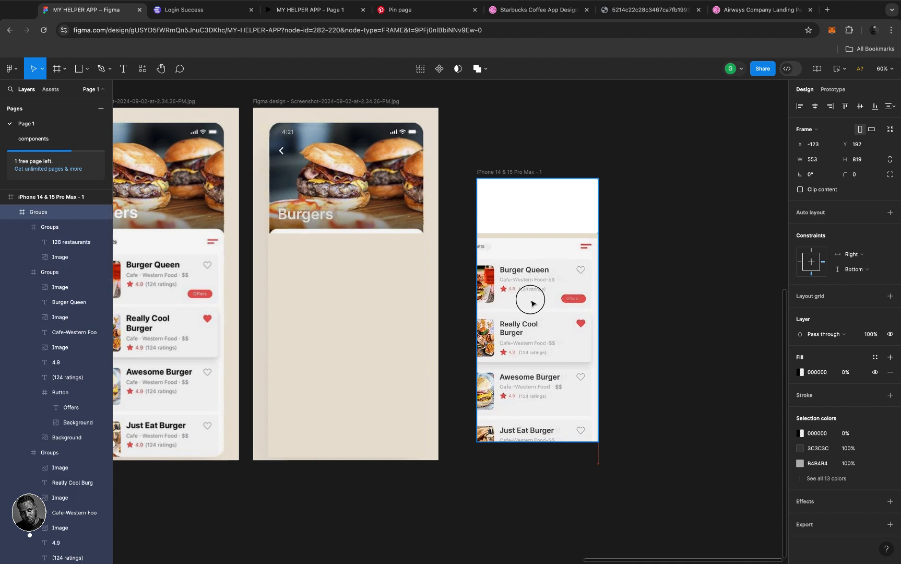
- Scale the restaurant list group proportionally to about 460.5 × 682 and move it within the iPhone frame to about X -30, Y 239
key(k)
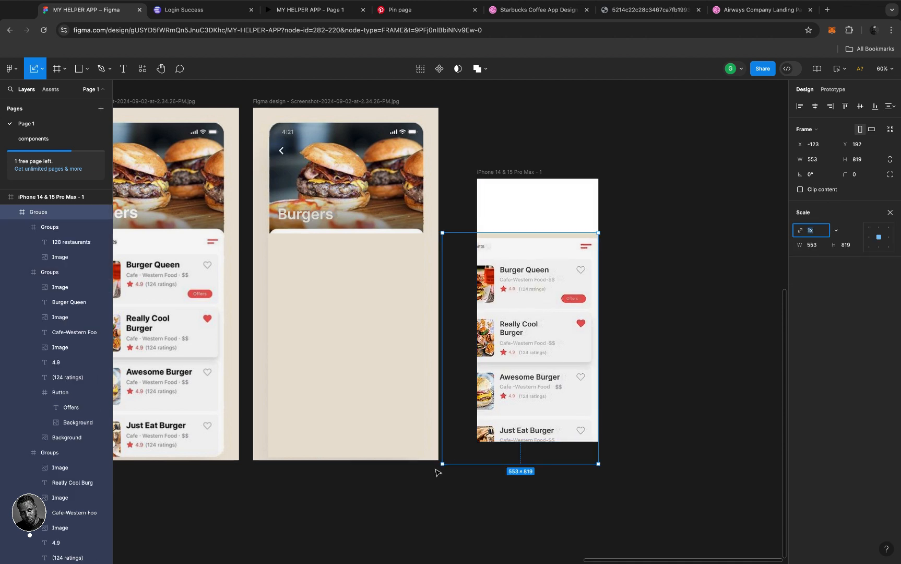
drag(443, 462, 481, 433)
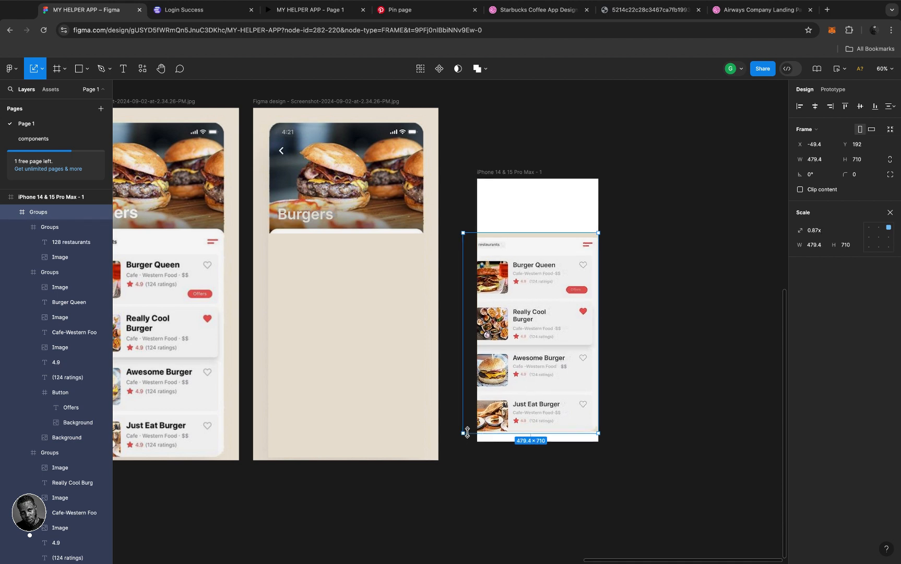
drag(463, 432, 480, 424)
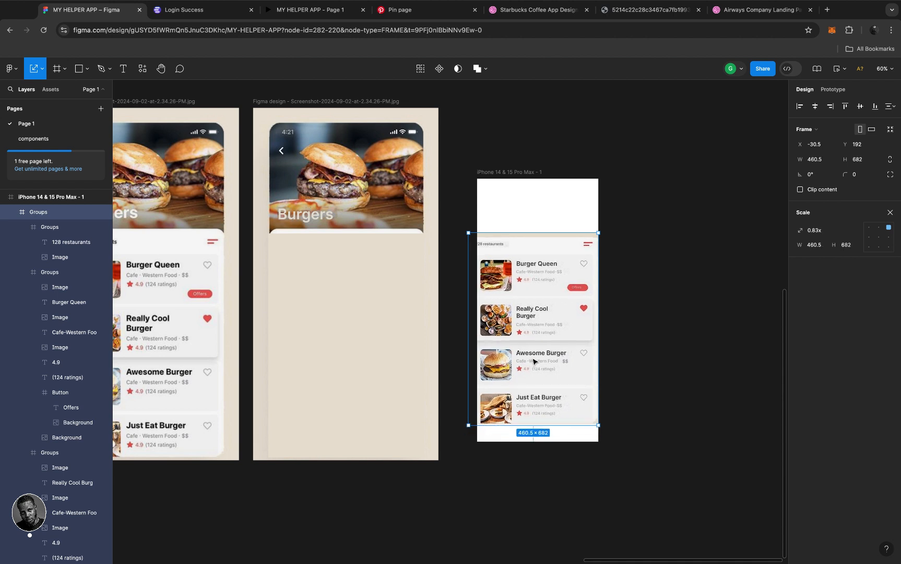
drag(533, 348, 535, 367)
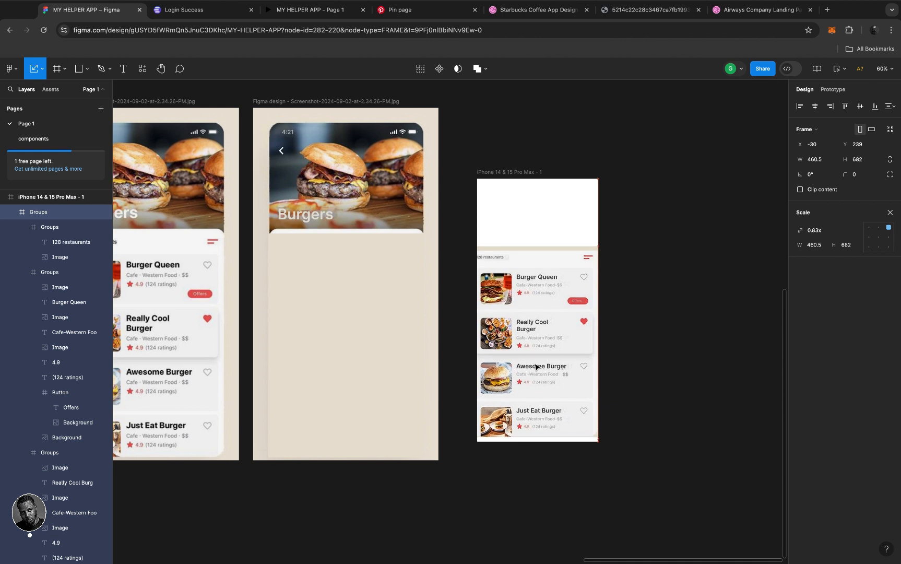
- Move the header group with the burger image from the generated design into the iPhone frame
click(349, 203)
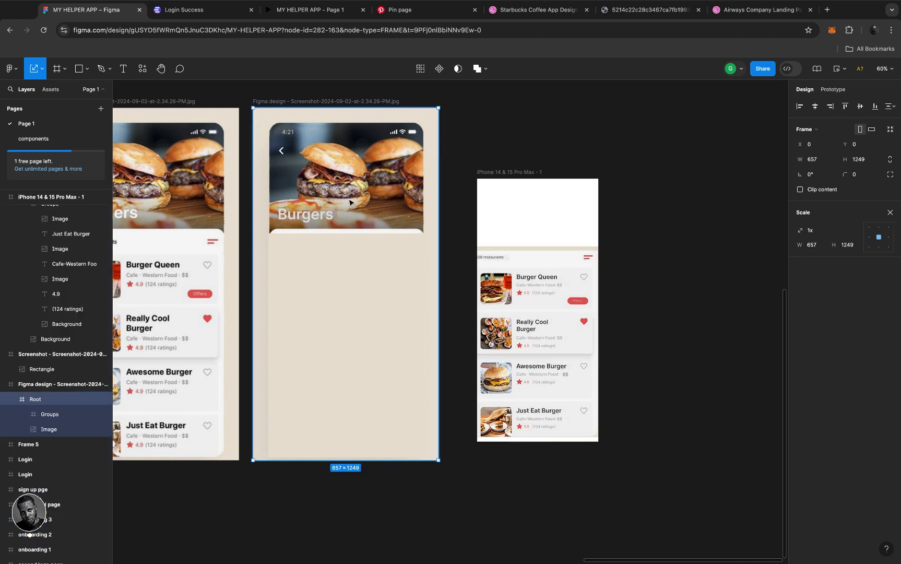
double_click(349, 202)
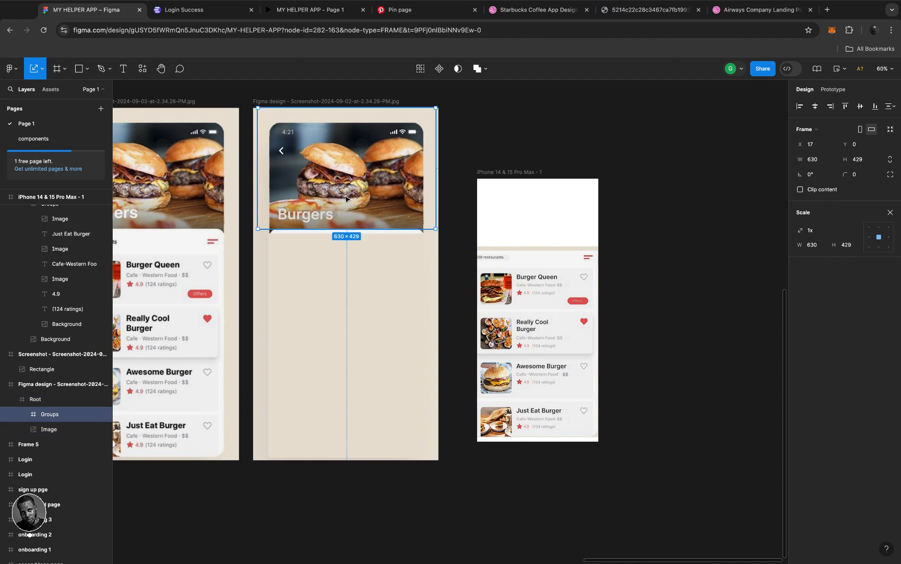
drag(415, 214, 421, 216)
drag(463, 218, 535, 221)
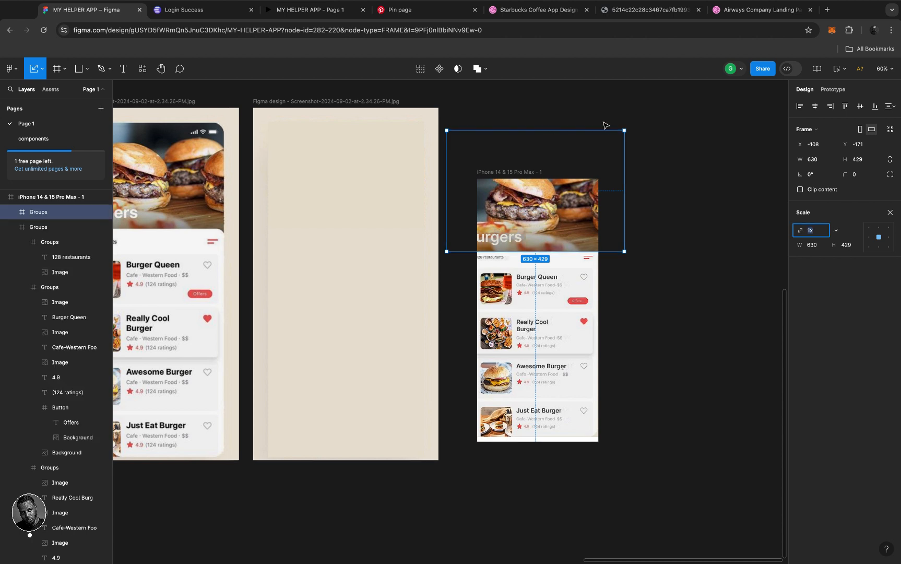
- Scale the header group proportionally to about 425.9 × 290 and place it in the iPhone frame at about X 2, Y -34
drag(446, 129, 482, 174)
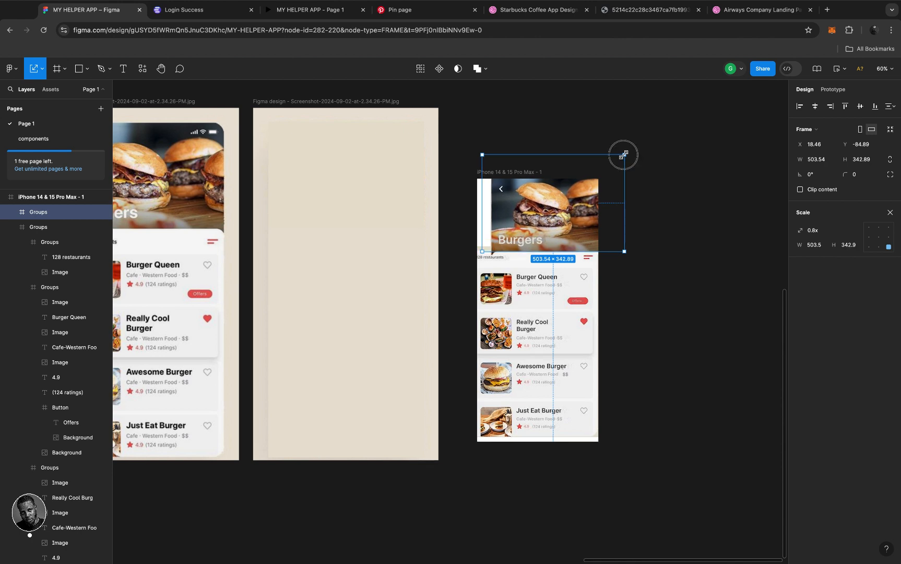
drag(624, 154, 601, 169)
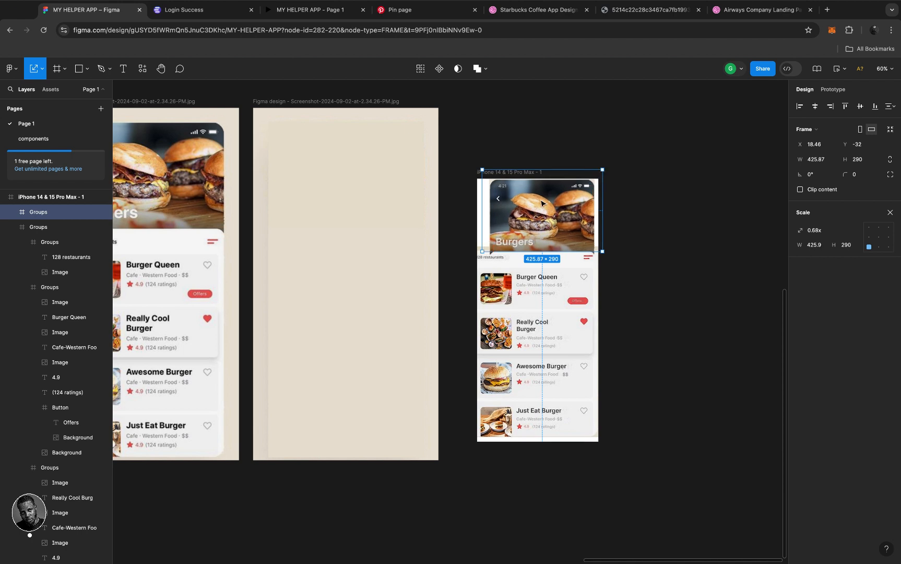
click(538, 202)
drag(538, 202, 536, 202)
scroll(536, 202, up, 3)
scroll(536, 202, up, 1)
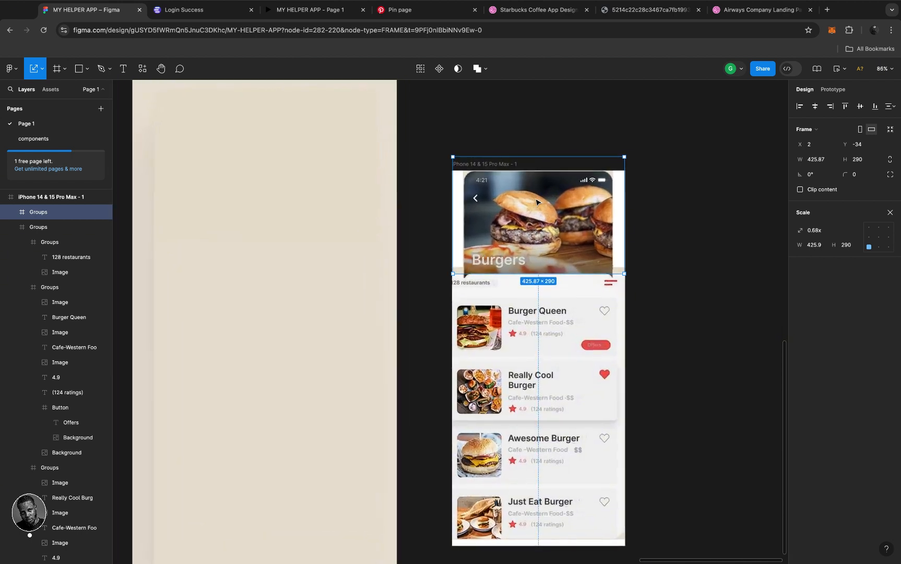
- Scale the burger image inside the header group to about 432 × 309.9 so it spans the frame's width, and collapse the group
double_click(489, 205)
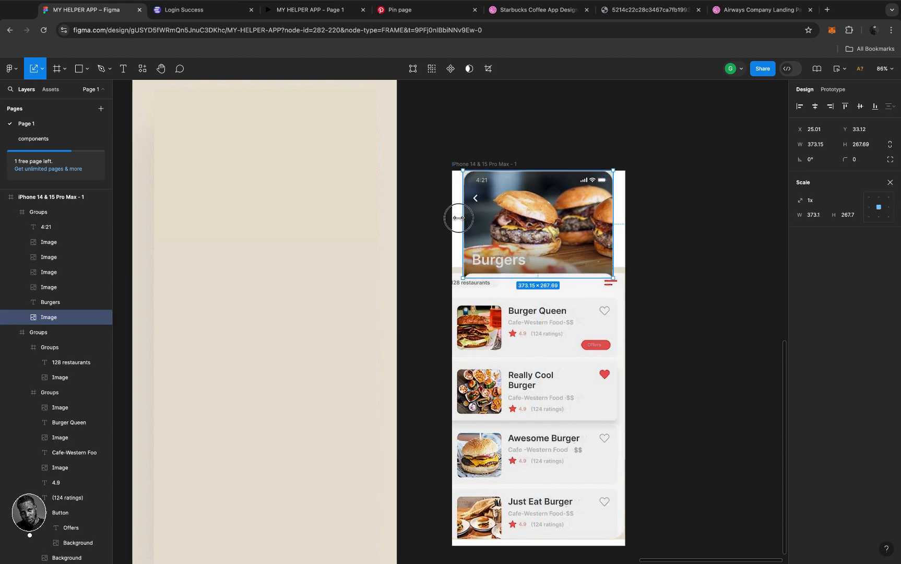
drag(458, 218, 452, 218)
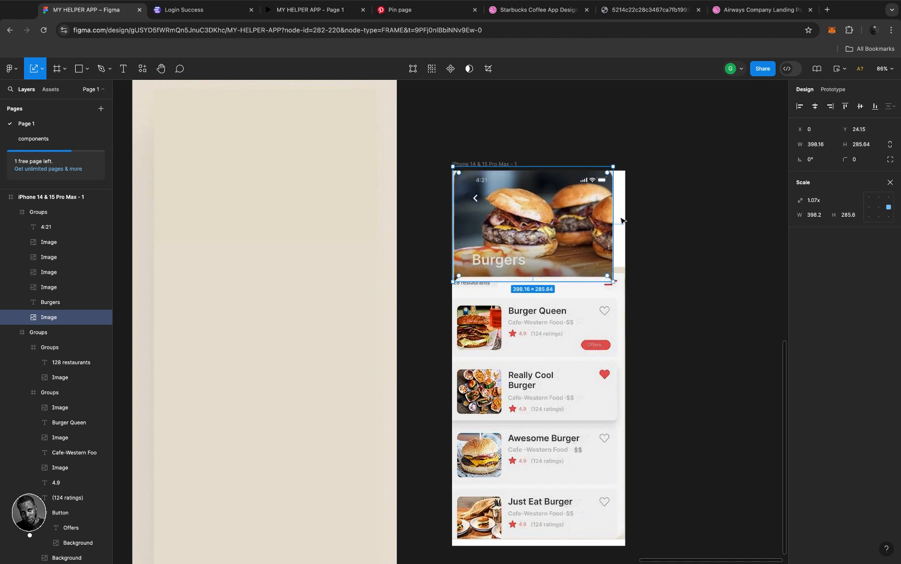
drag(619, 222, 625, 223)
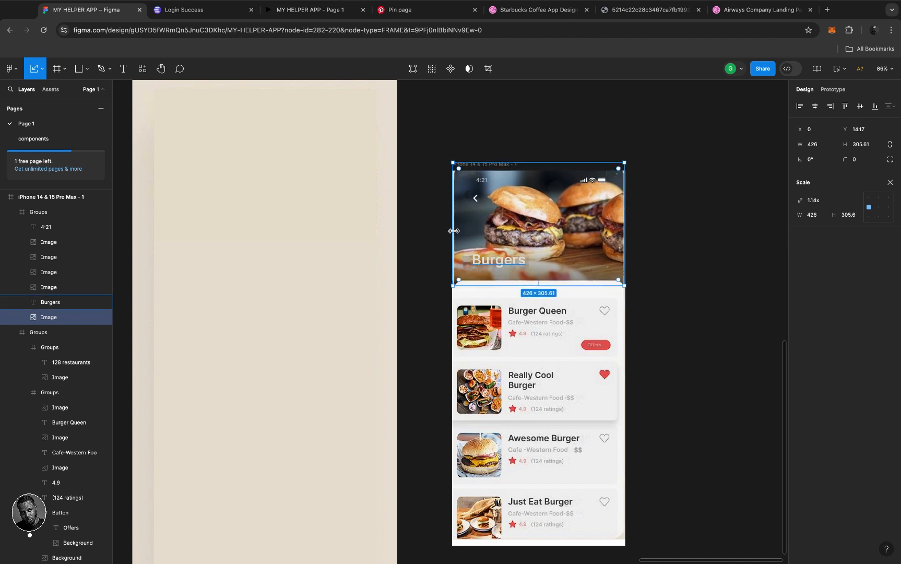
drag(454, 229, 449, 228)
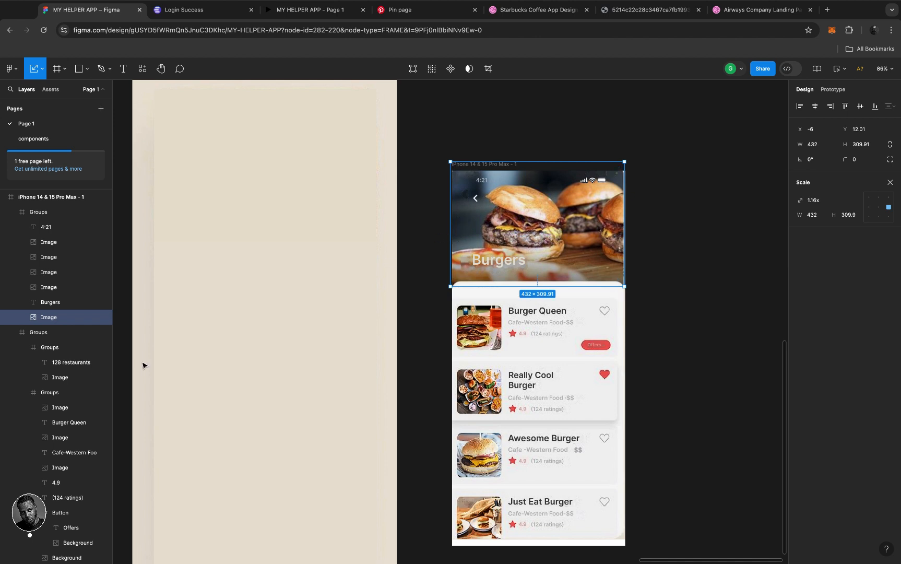
click(11, 212)
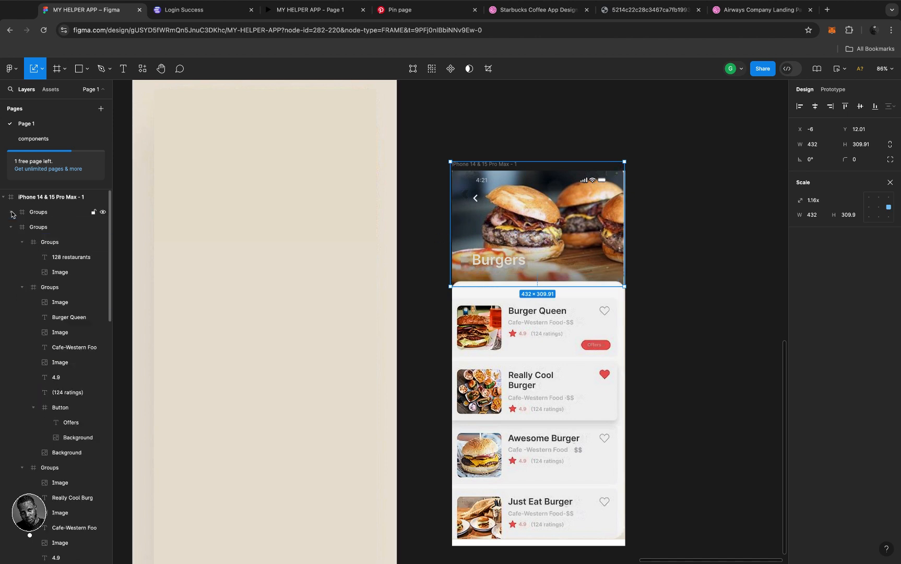
click(501, 141)
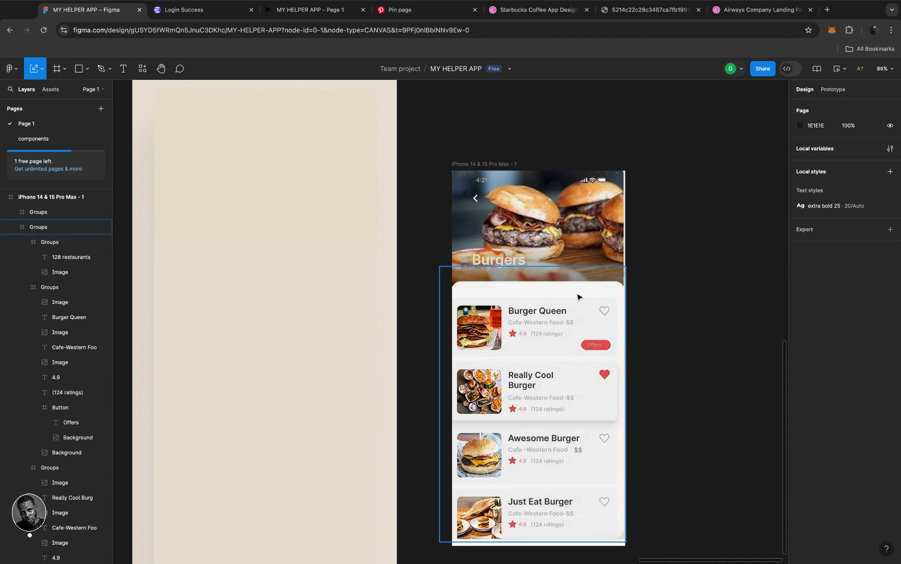
- Check the iPhone frame in the inline prototype preview beside the design, undo the accidental frame move, and close the preview
ctrl+scroll(598, 231, down, 3)
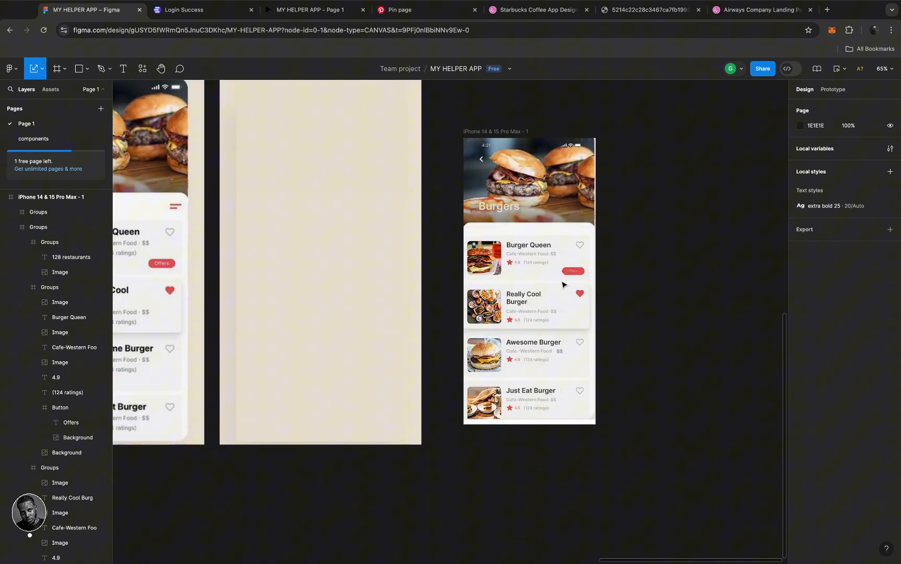
click(477, 132)
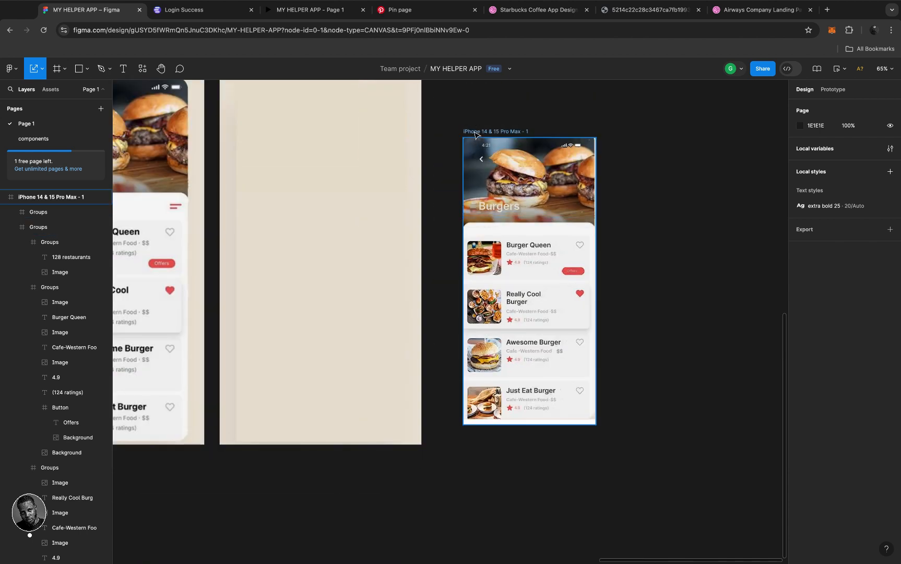
click(840, 69)
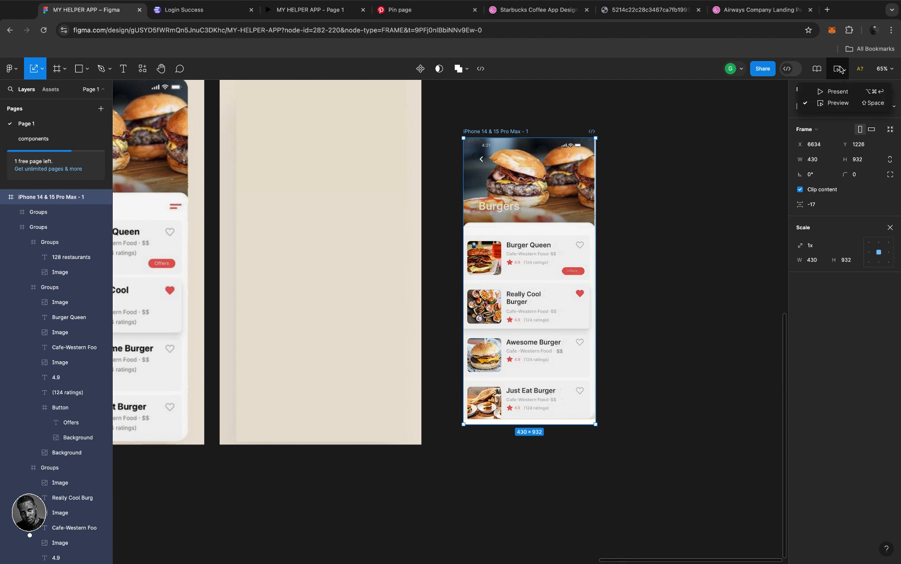
click(839, 96)
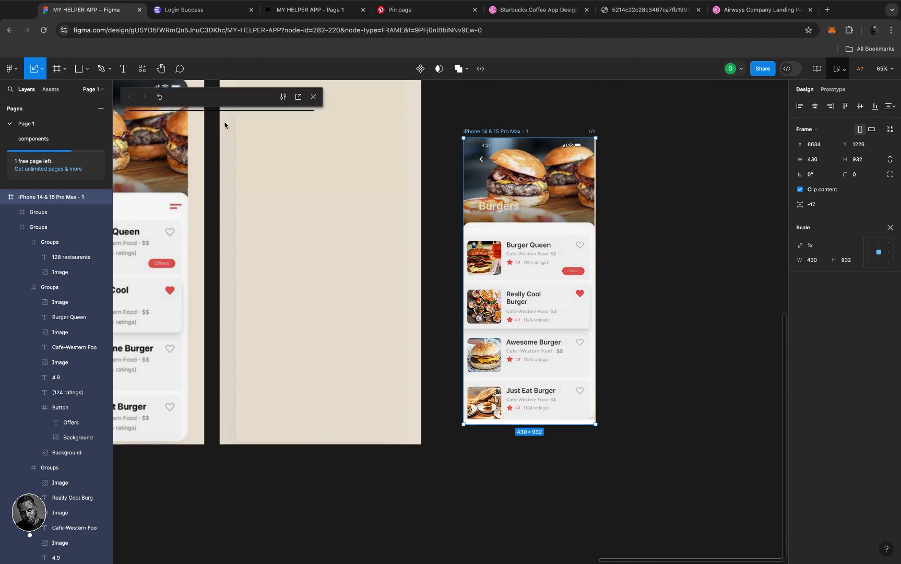
drag(220, 89, 767, 129)
drag(552, 201, 557, 242)
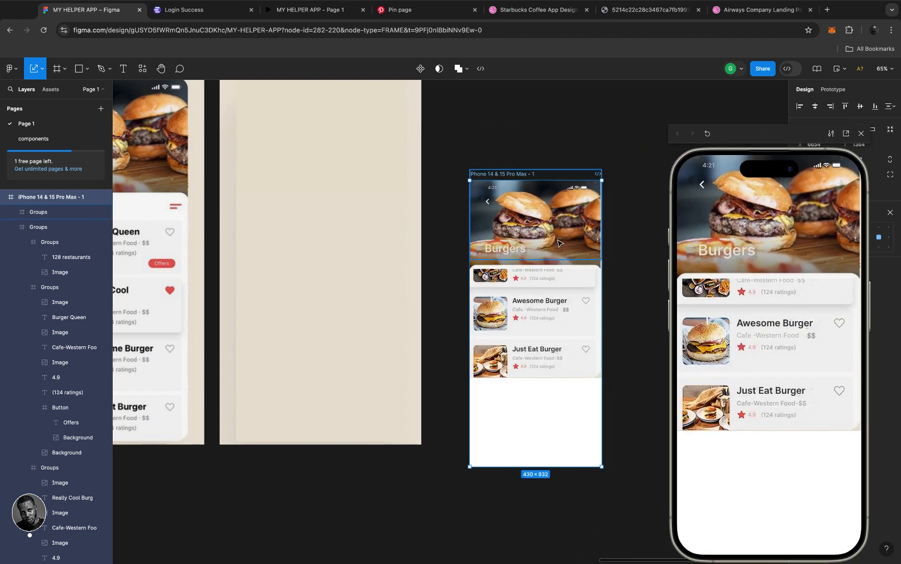
key(ctrl+z)
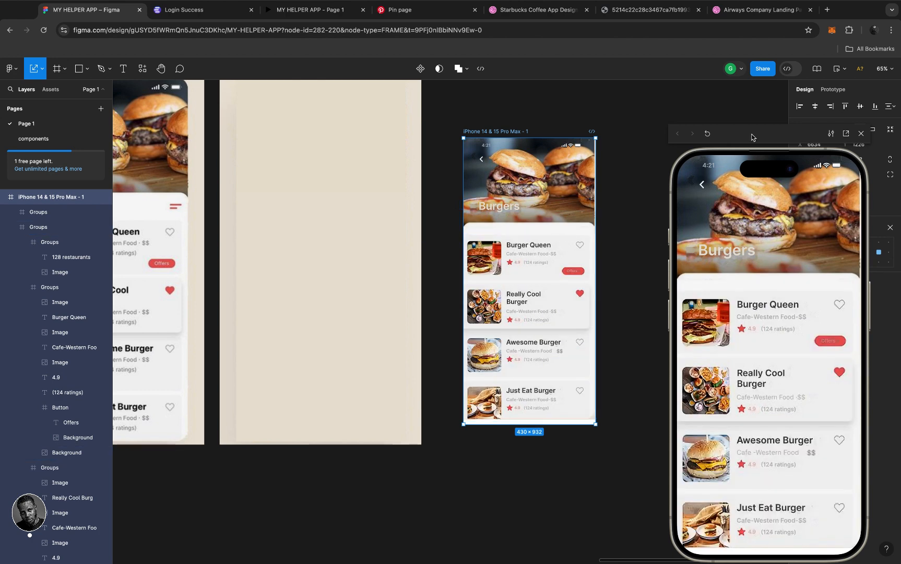
drag(751, 137, 733, 125)
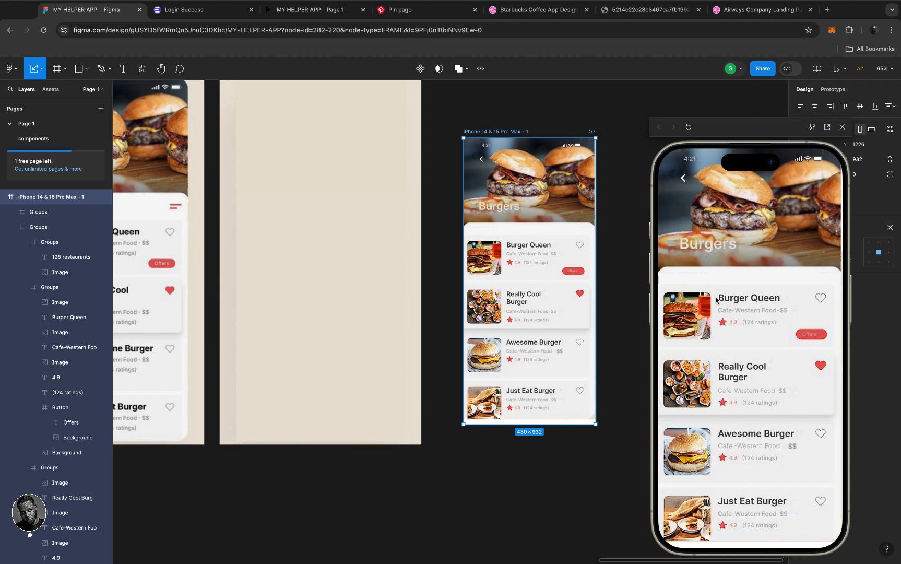
click(841, 129)
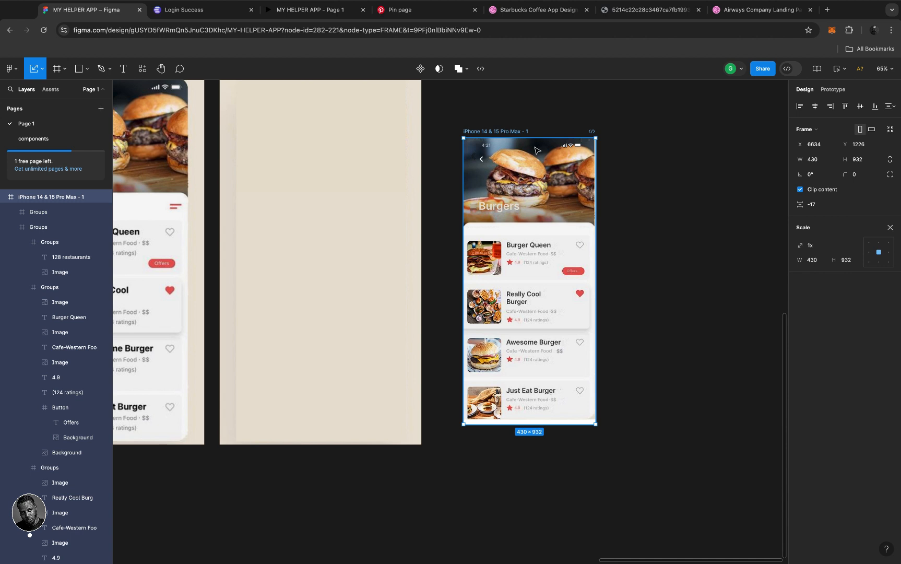
- Duplicate the finished iPhone 14 & 15 Pro Max frame beside the original
key(super+d)
scroll(532, 147, right, 5)
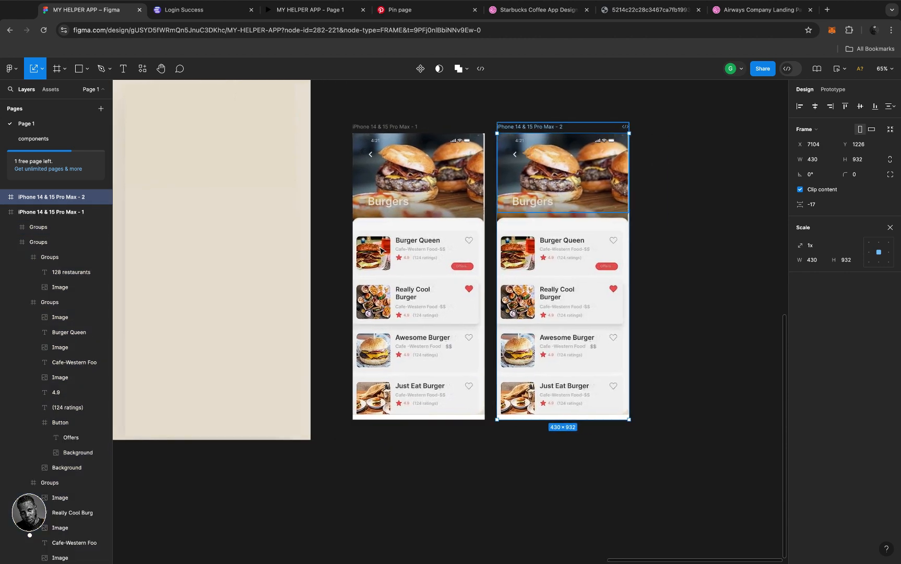
click(380, 251)
double_click(381, 250)
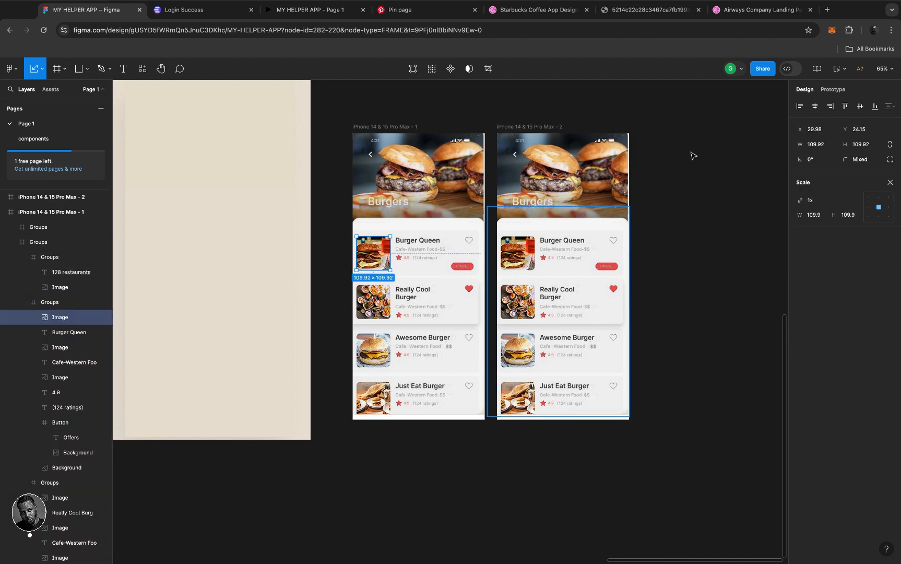
click(451, 257)
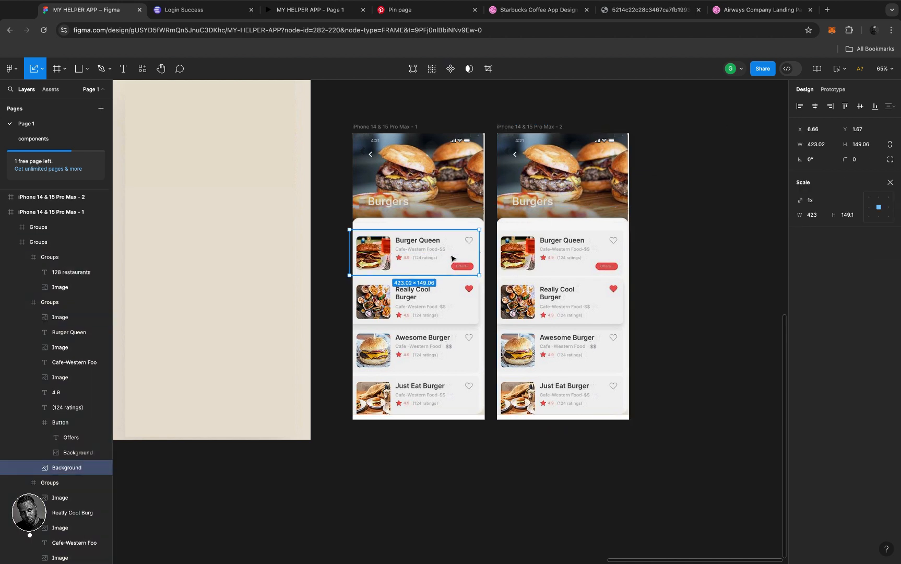
click(372, 314)
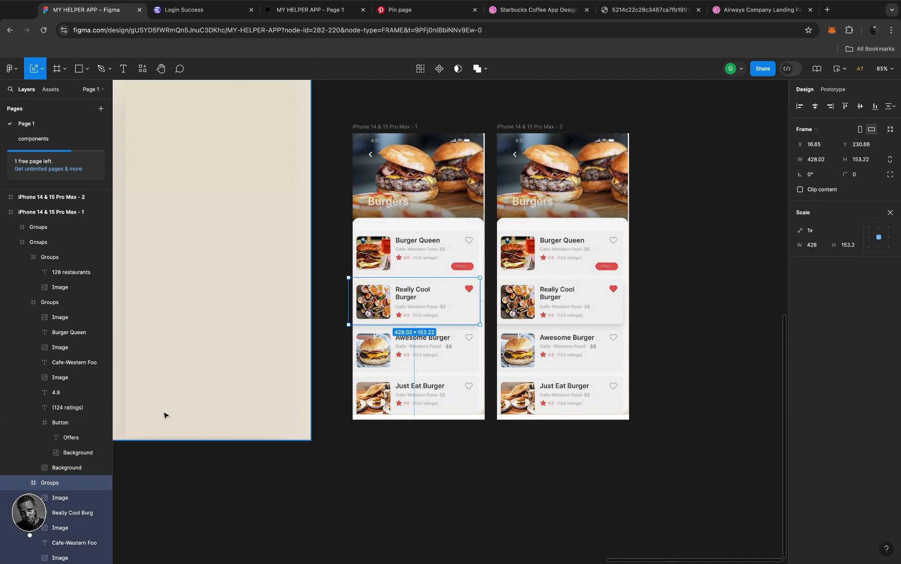
click(401, 126)
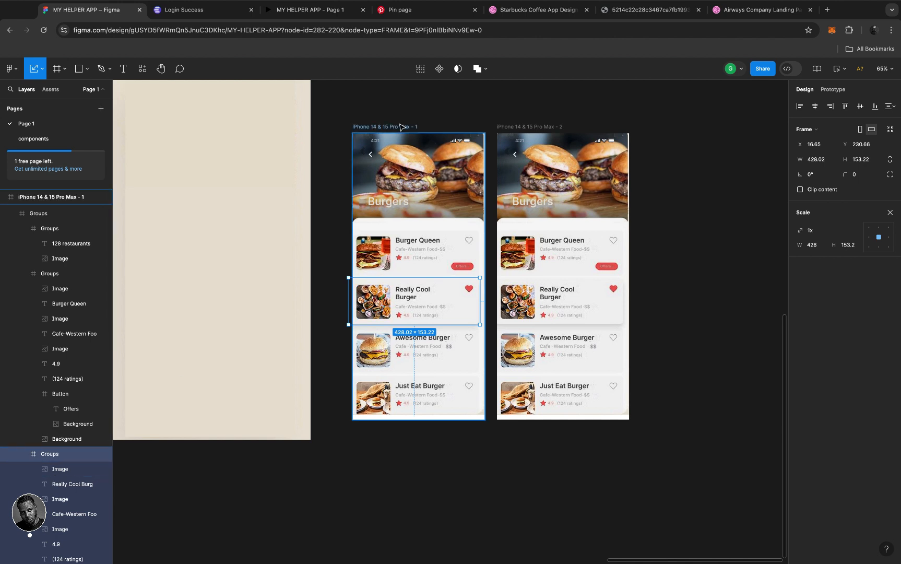
click(376, 244)
double_click(376, 244)
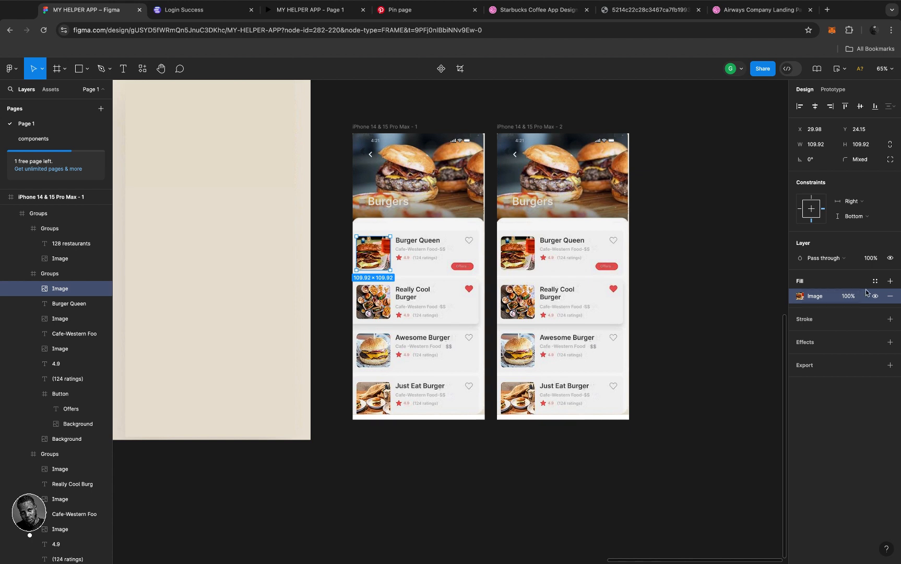
click(847, 297)
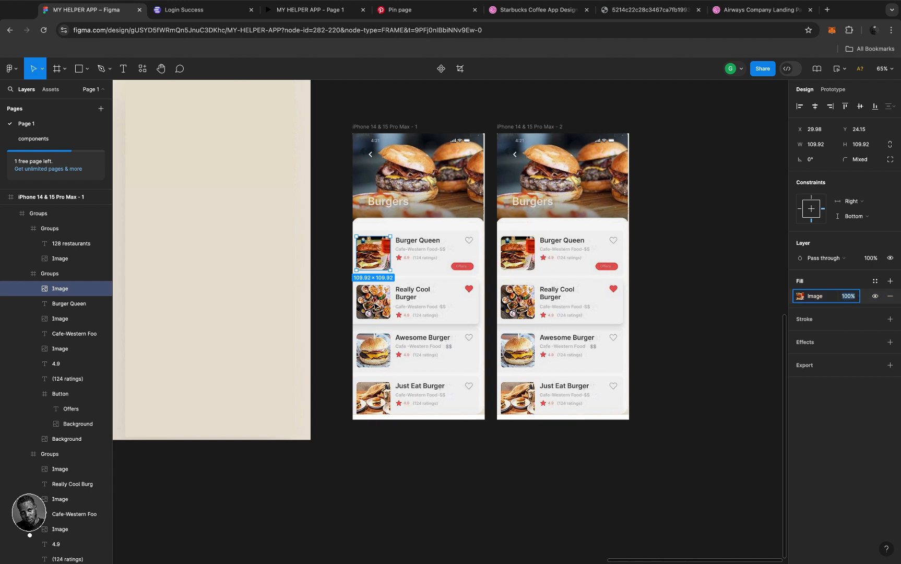
key(Return)
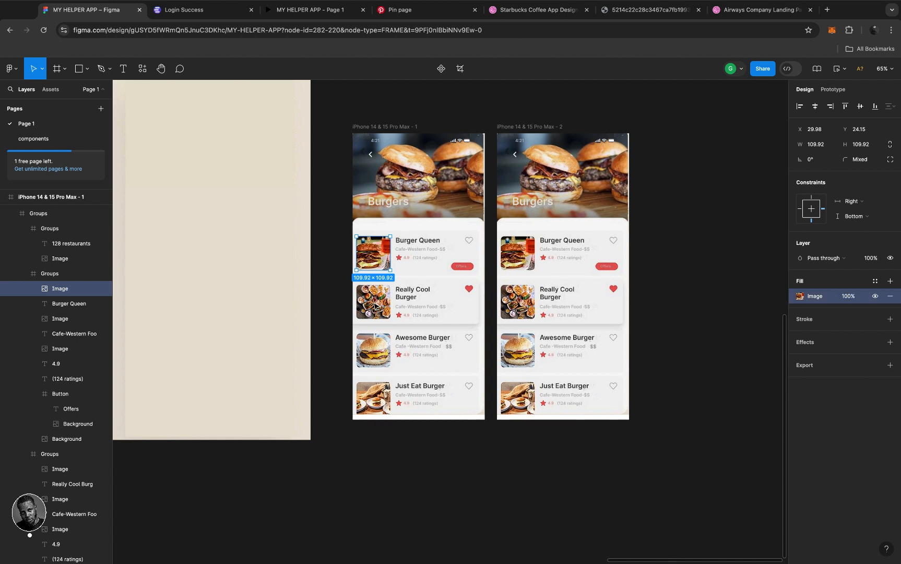
- Set the layer opacity of all four restaurant card groups in the original iPhone frame to 0%
click(376, 306)
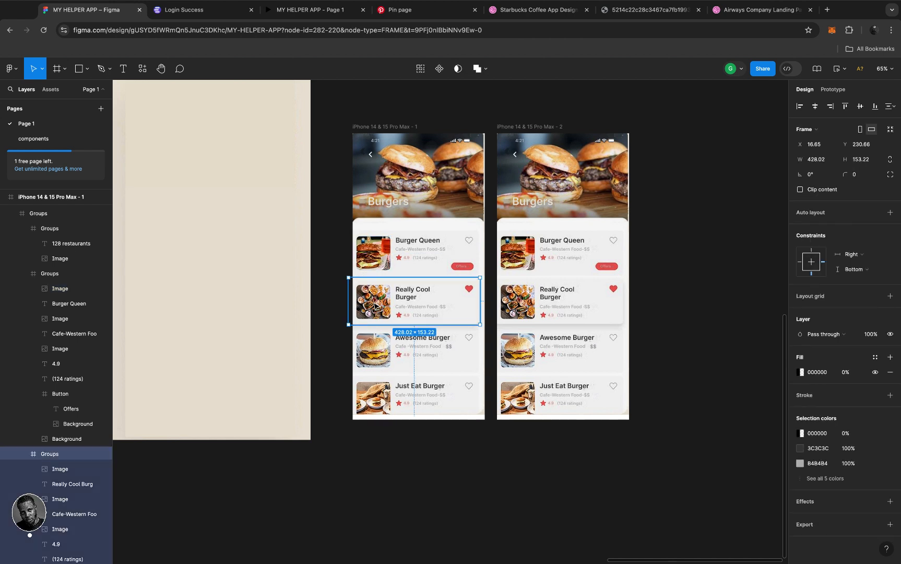
shift+click(377, 327)
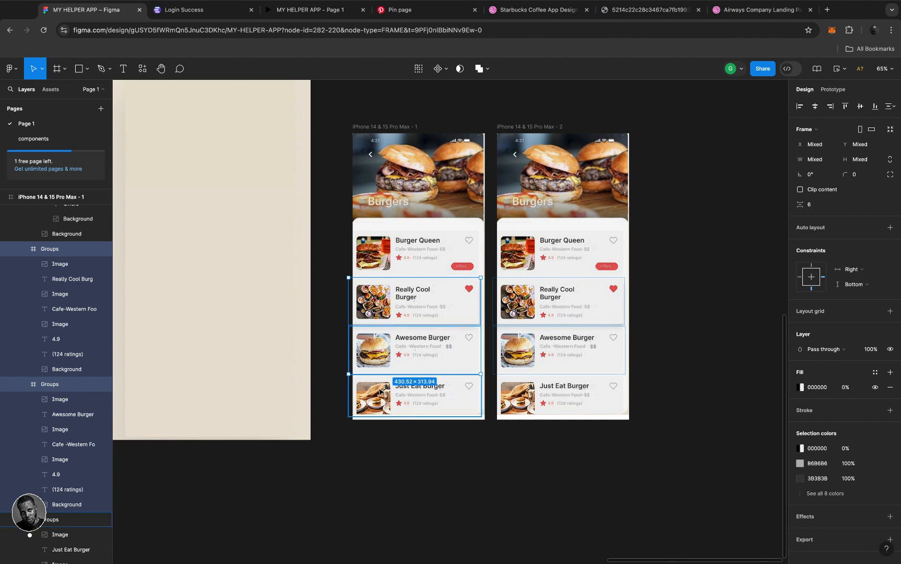
shift+click(379, 391)
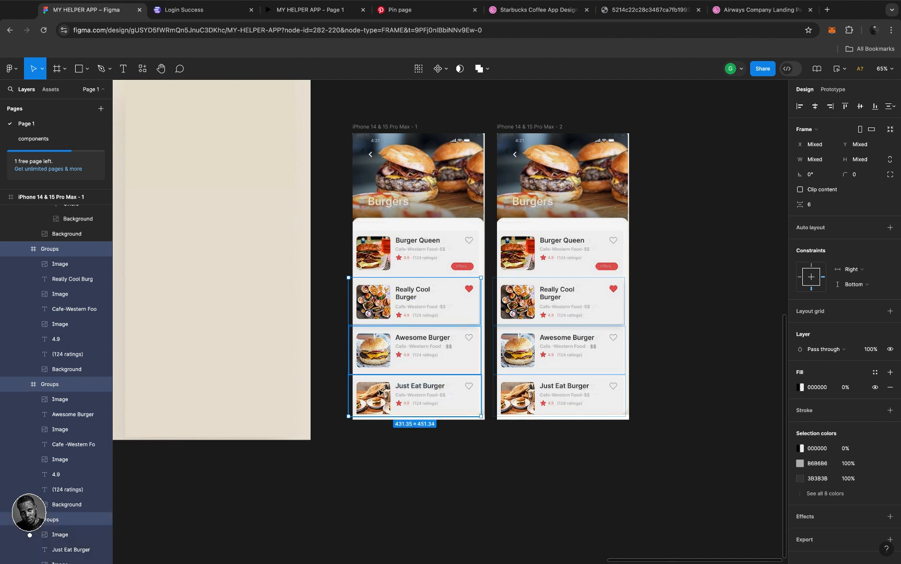
shift+click(387, 265)
shift+click(387, 264)
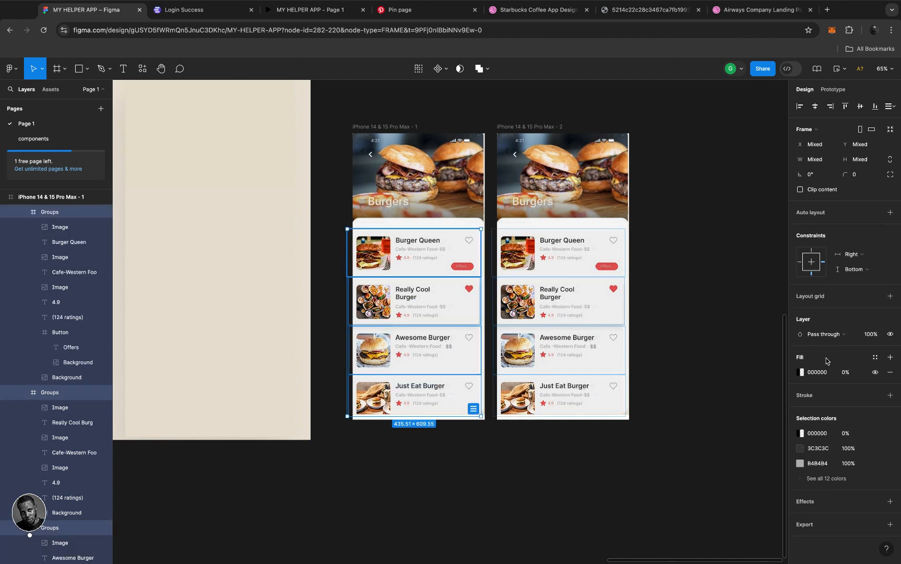
click(870, 334)
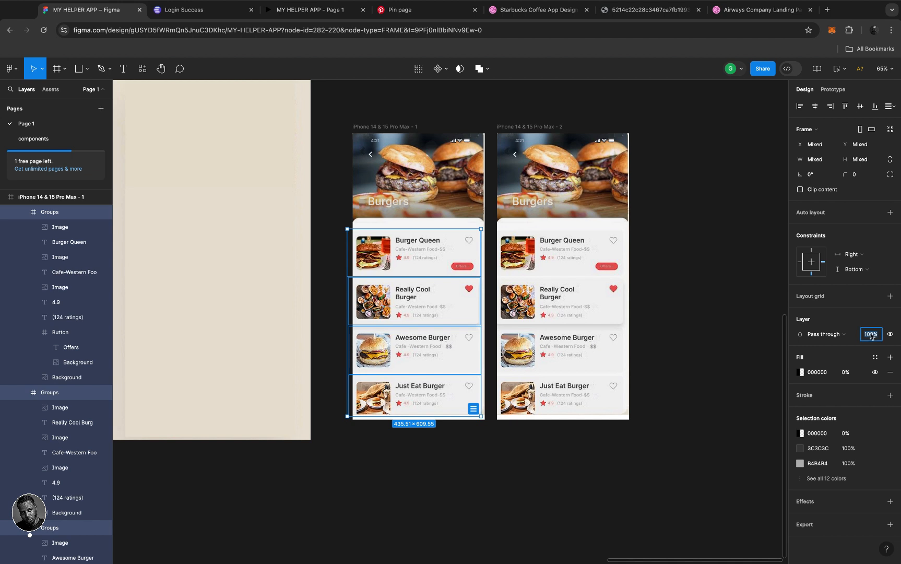
text(0)
key(Return)
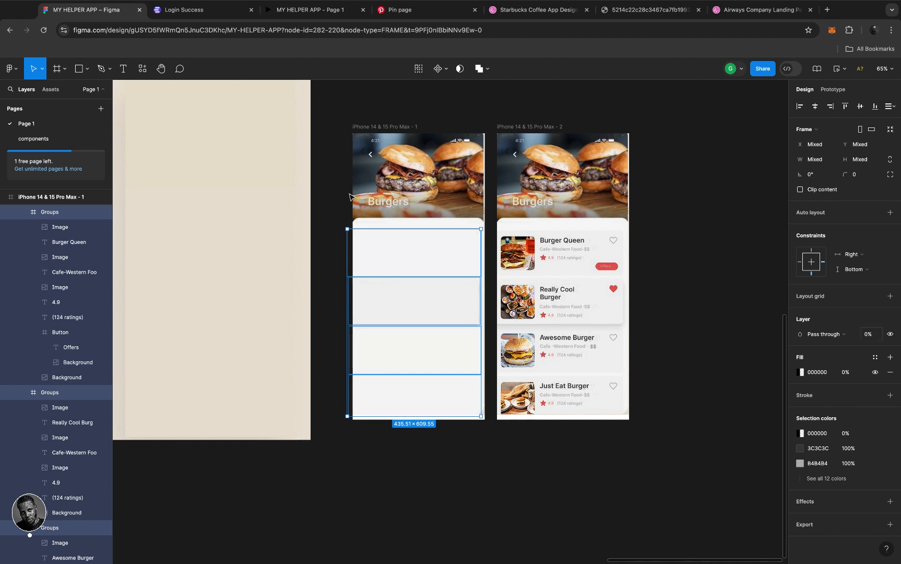
click(362, 127)
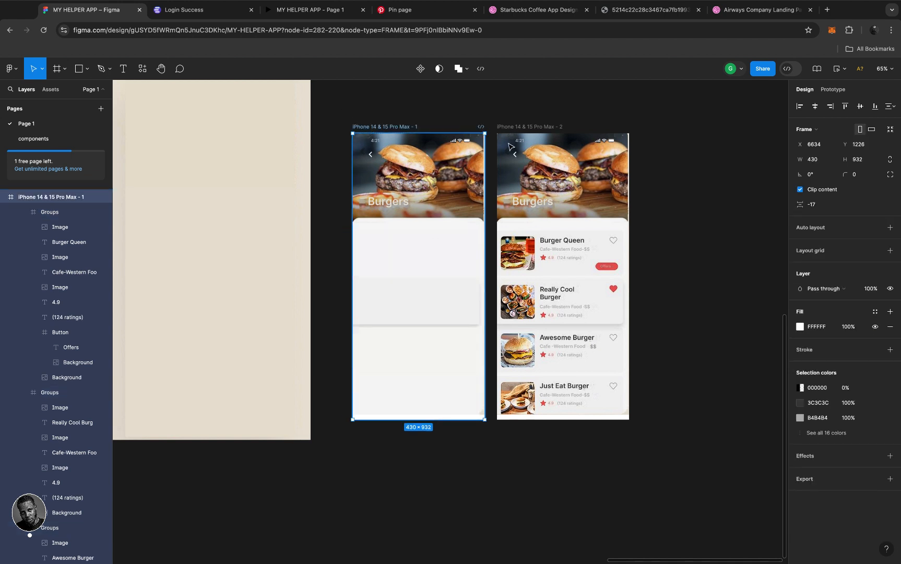
- Link the first iPhone frame to the second with an After delay prototype interaction and play the transition in the inline preview
click(832, 91)
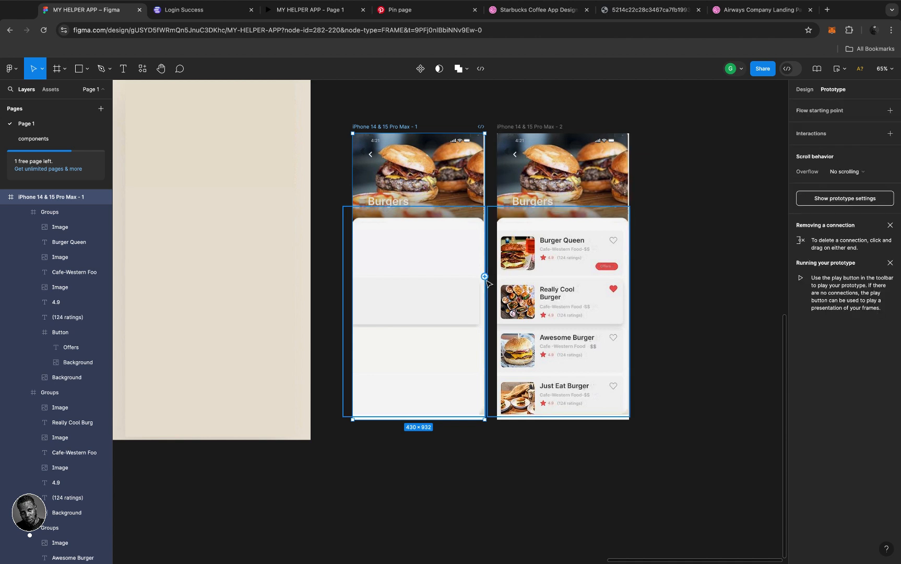
drag(484, 276, 503, 282)
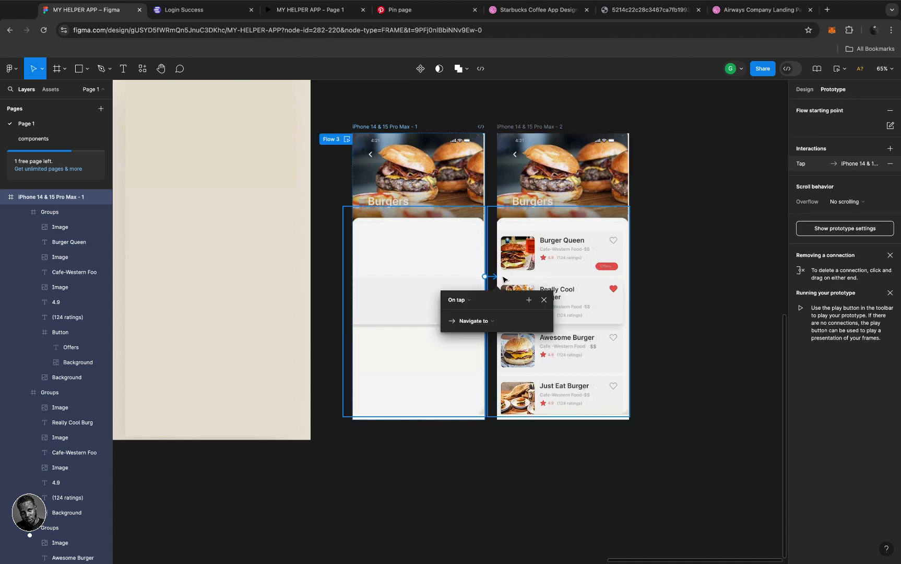
click(469, 301)
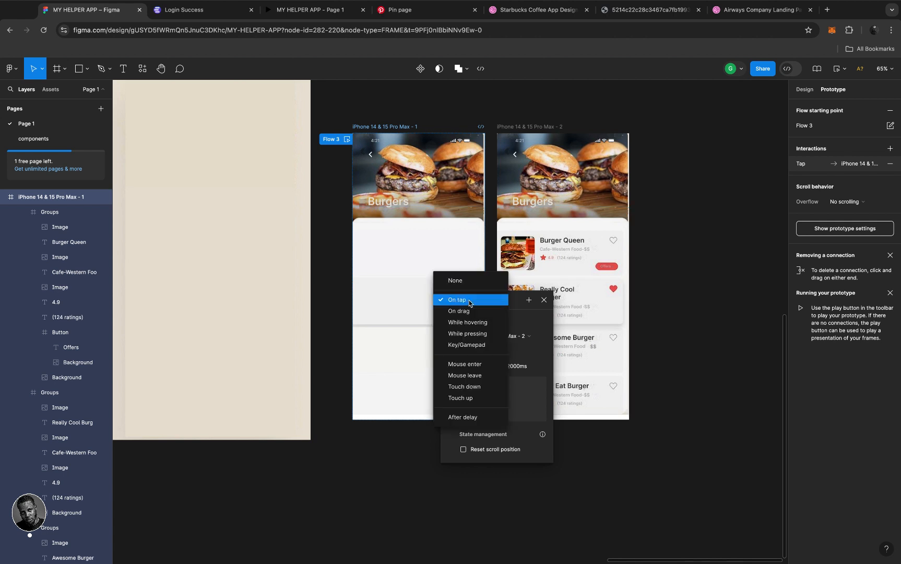
click(461, 417)
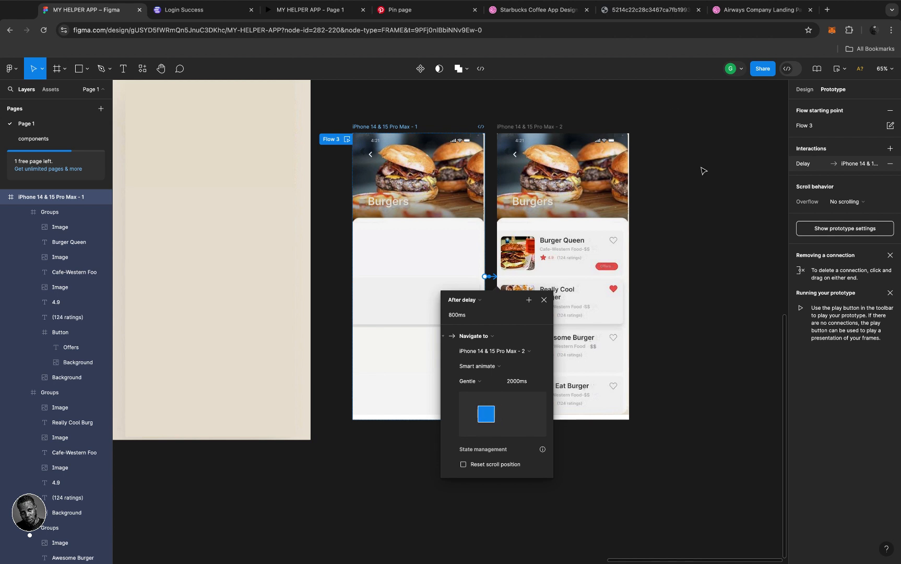
click(837, 70)
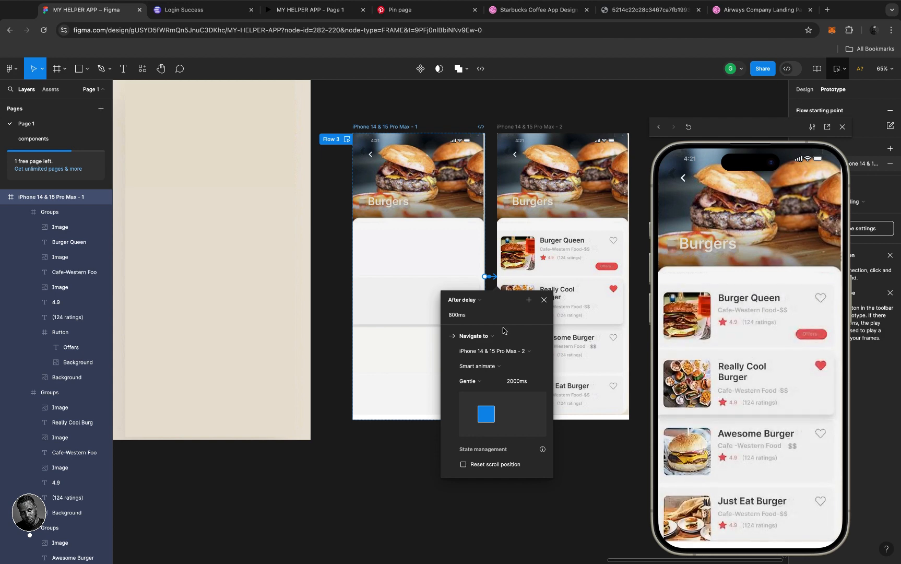
- Set the Smart animate transition's easing to Bouncy, replay it in the inline preview, and return to design editing
click(496, 384)
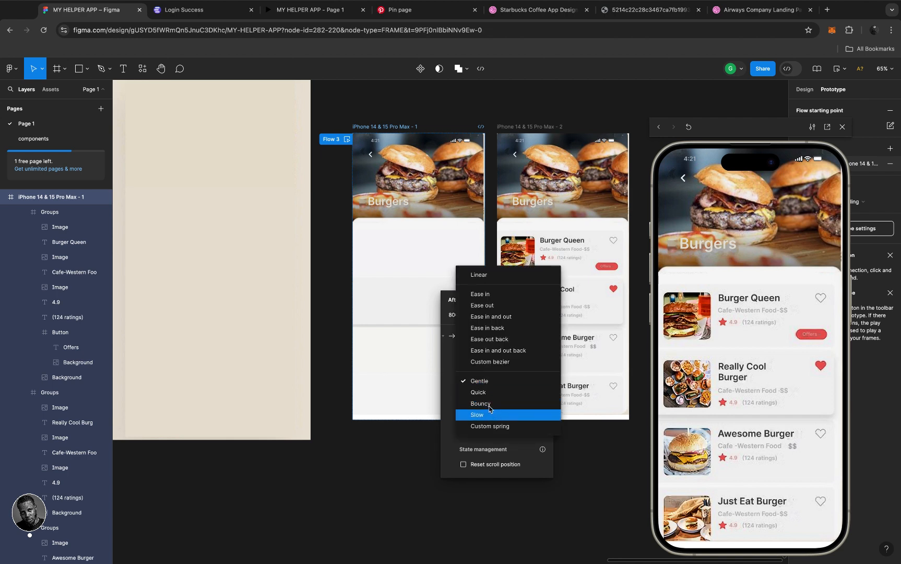
click(489, 405)
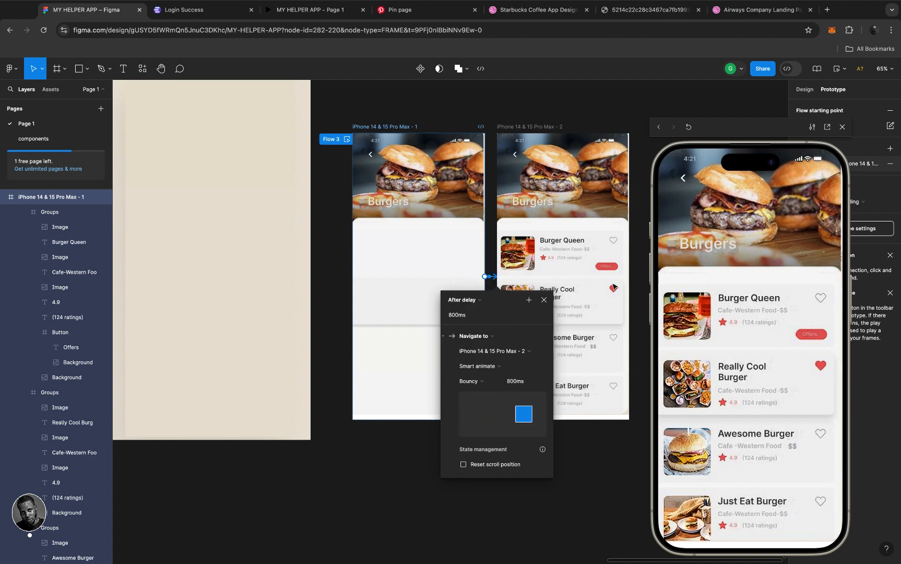
click(687, 128)
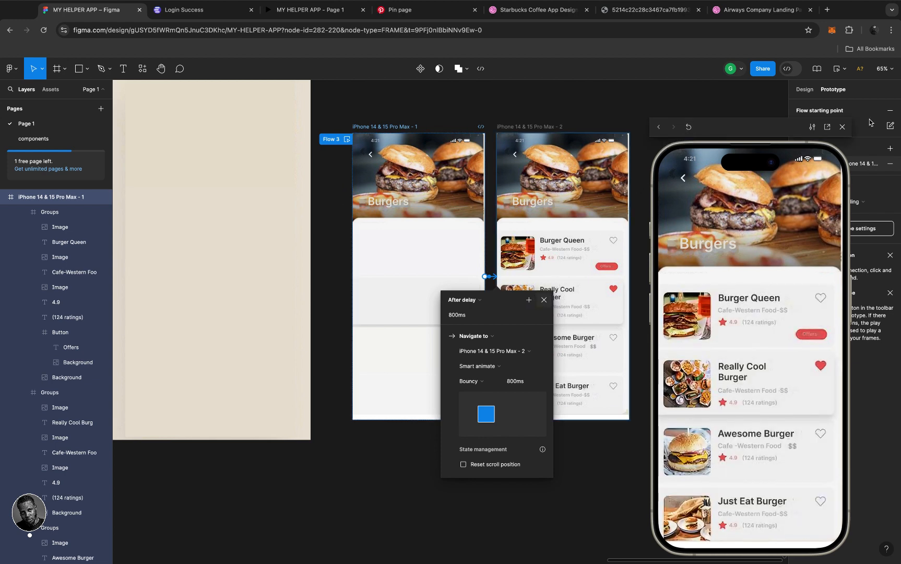
key(Escape)
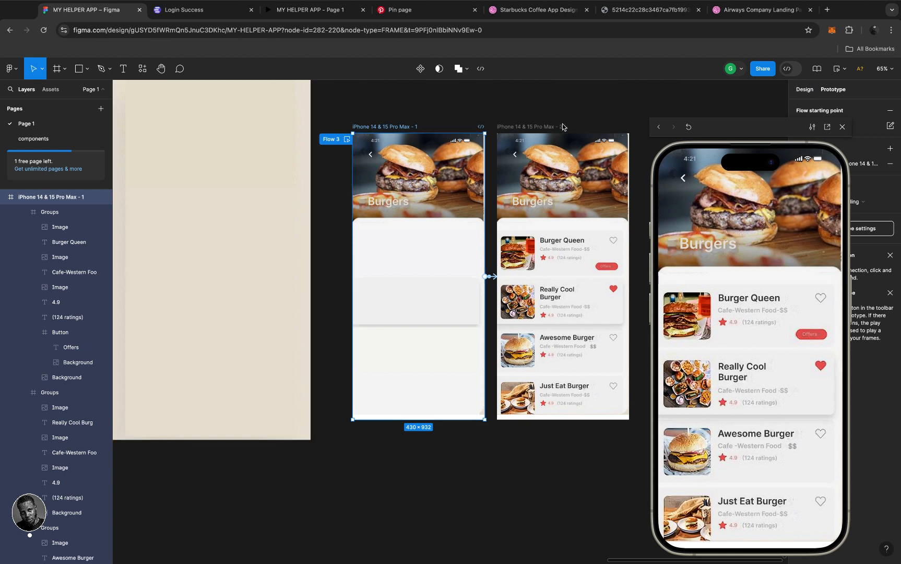
key(shift+e)
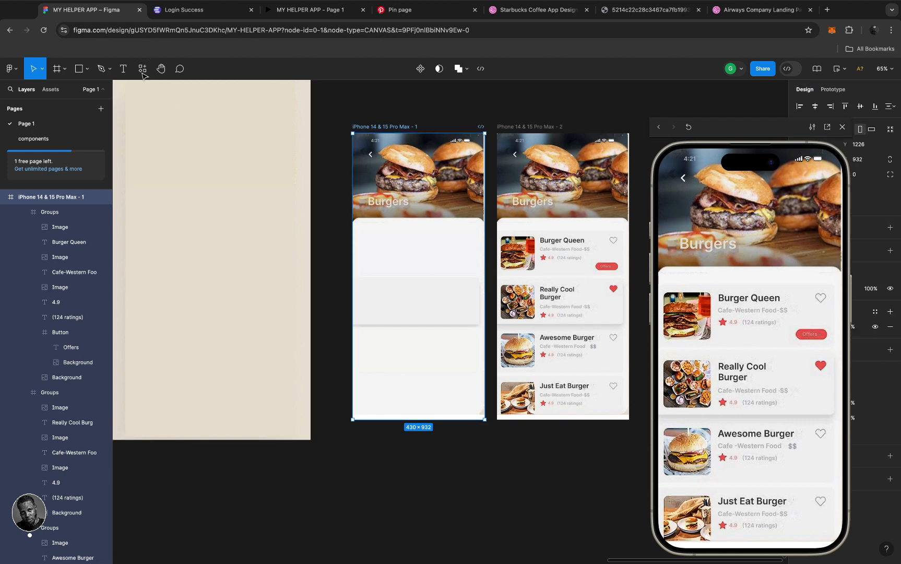
- Open the plugin browser with the Codia plugin search
click(142, 69)
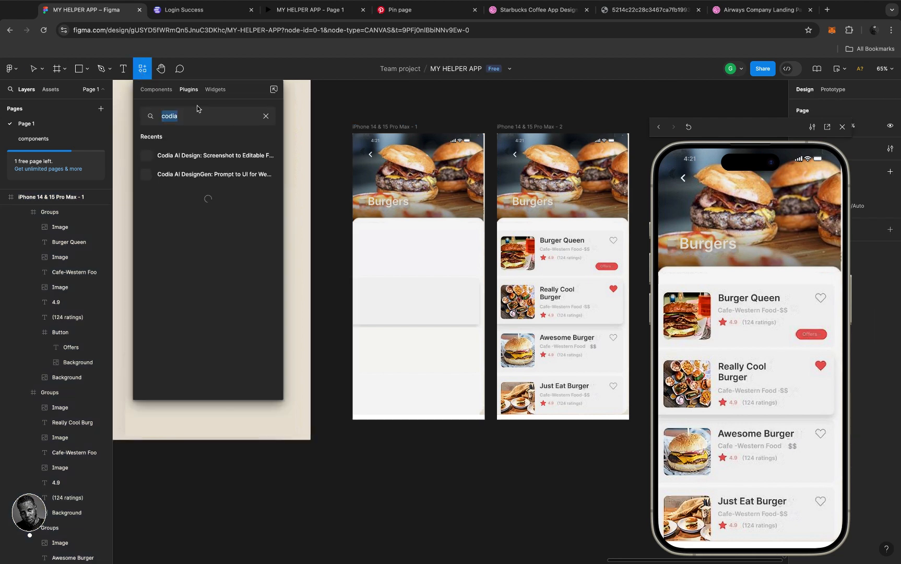